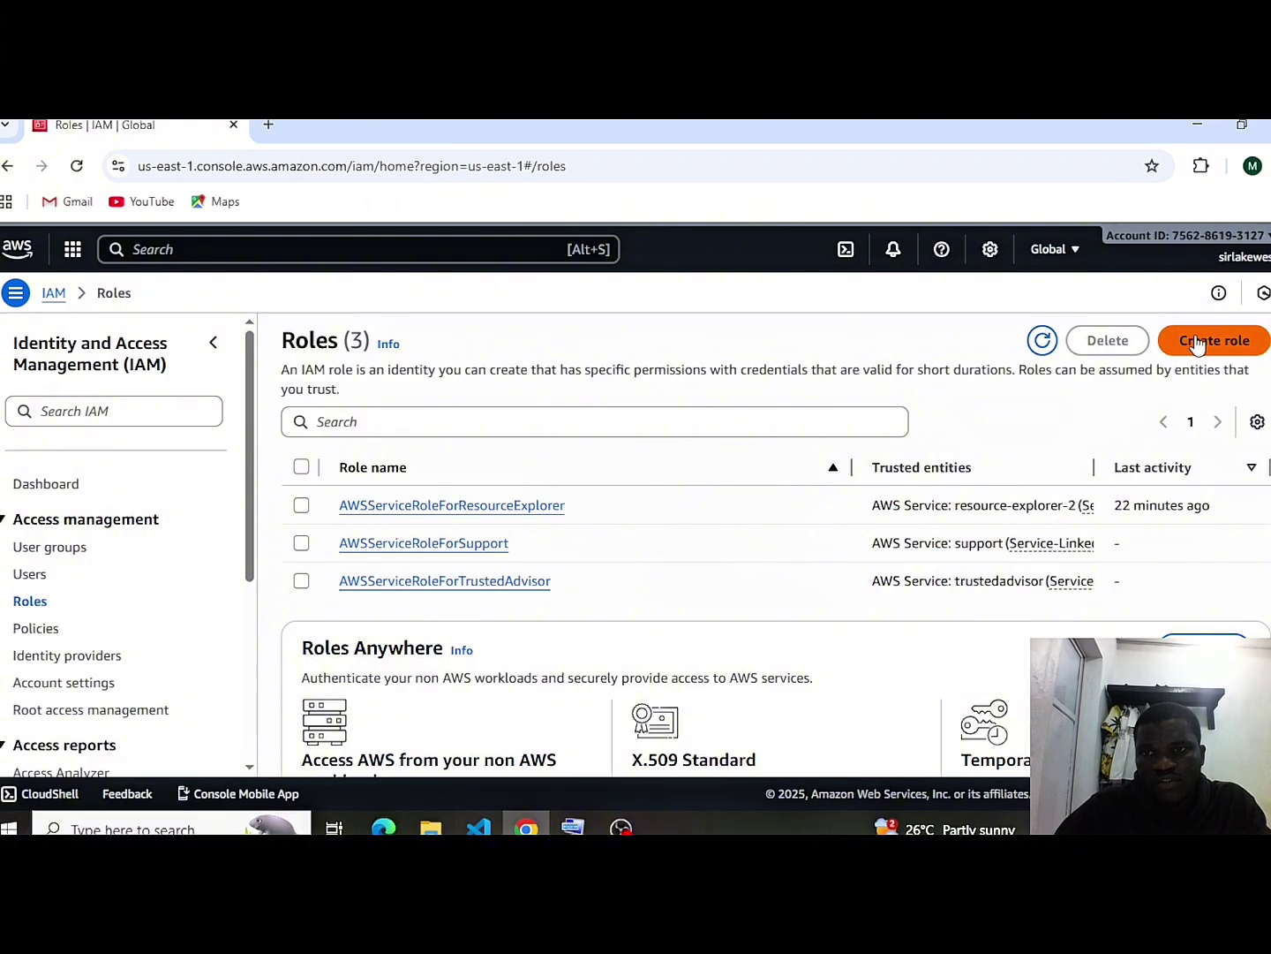
Start a new IAM role trusting an AWS service, with EC2 as service and use case, and proceed to its permissions
click(1212, 348)
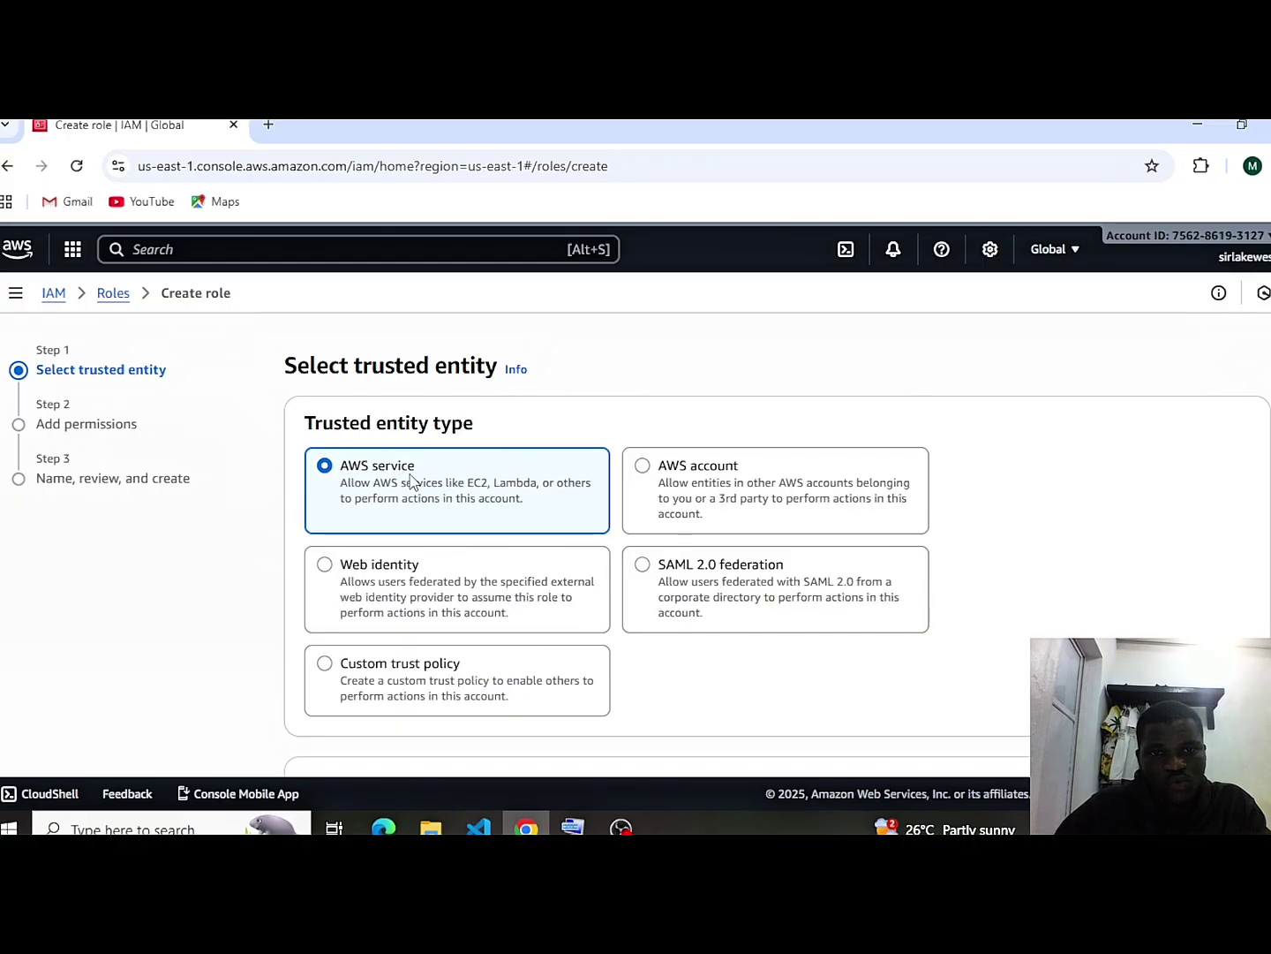
scroll(1090, 505, down, 1)
scroll(1088, 502, down, 3)
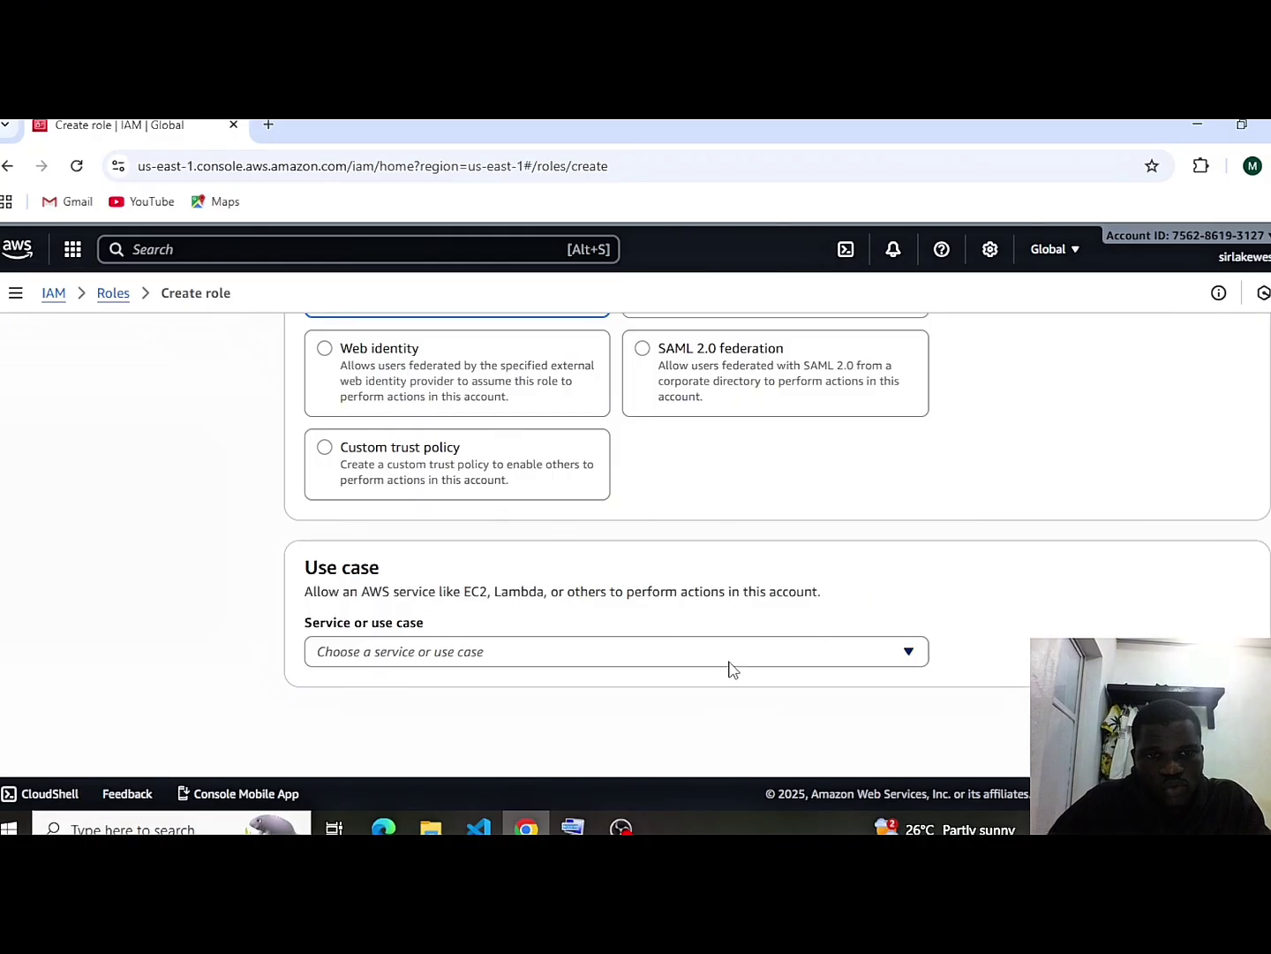
click(909, 655)
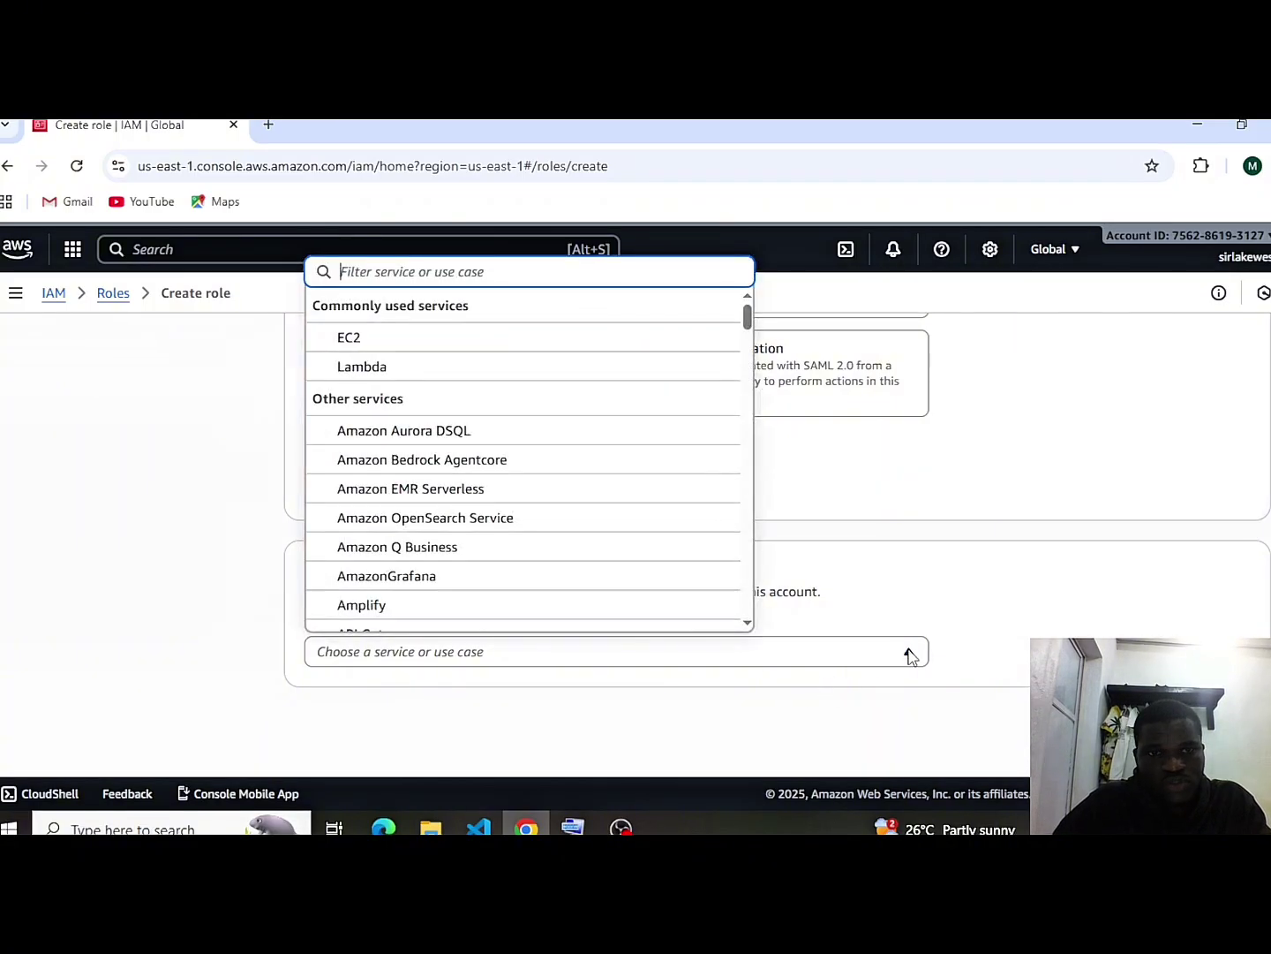
click(354, 341)
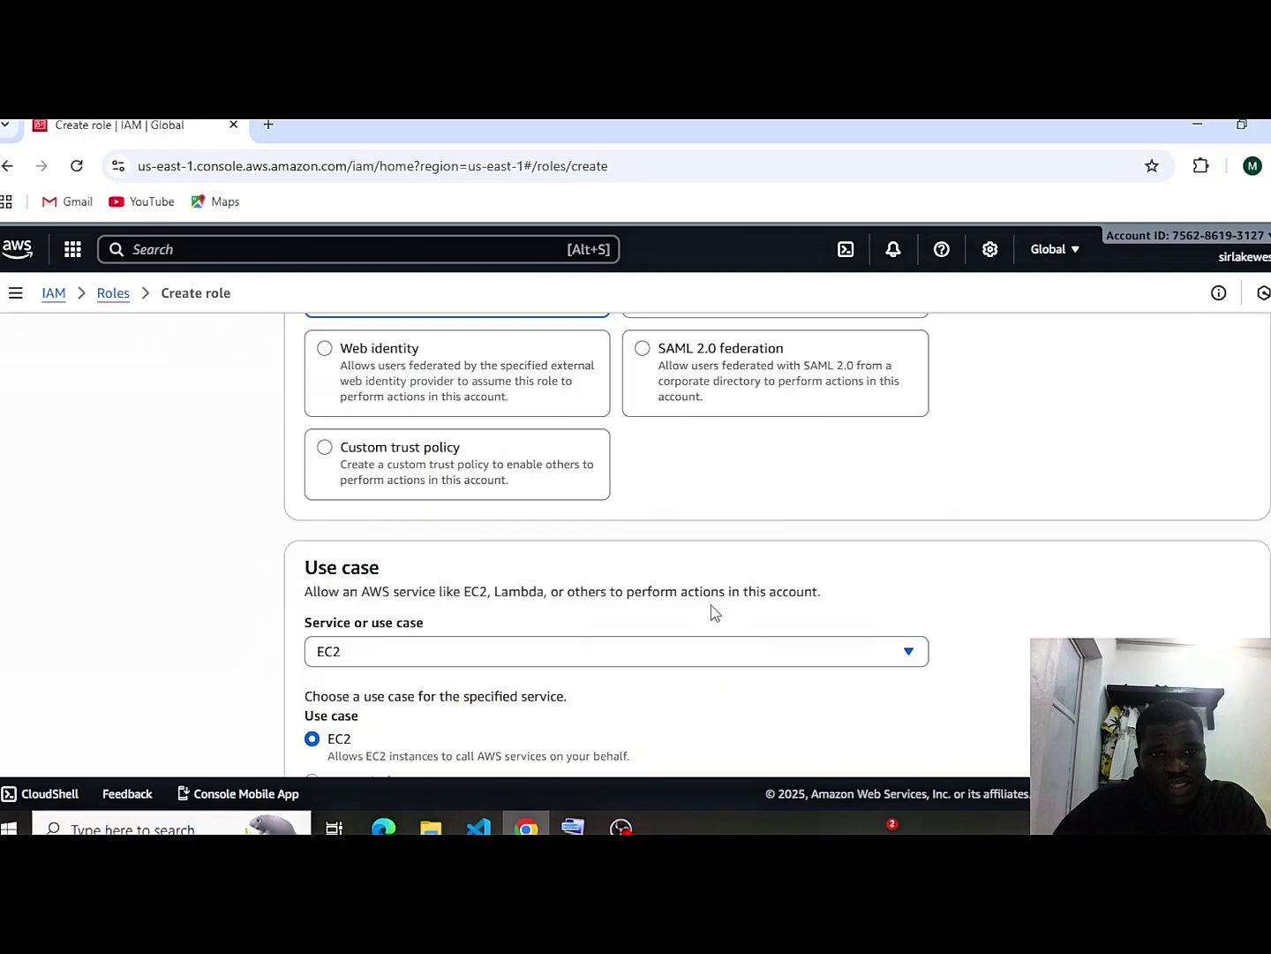
scroll(1107, 570, down, 4)
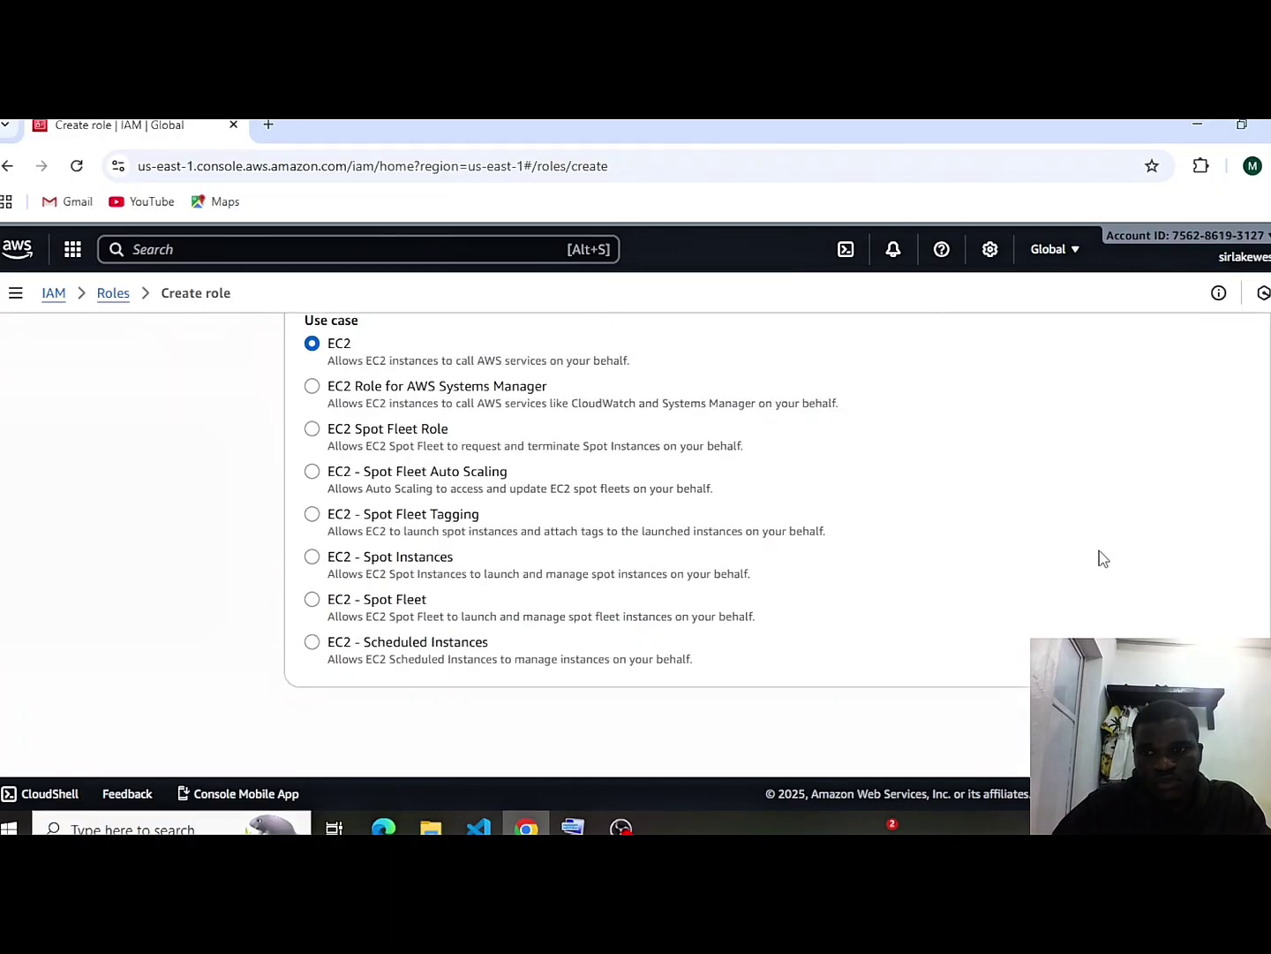
click(1223, 717)
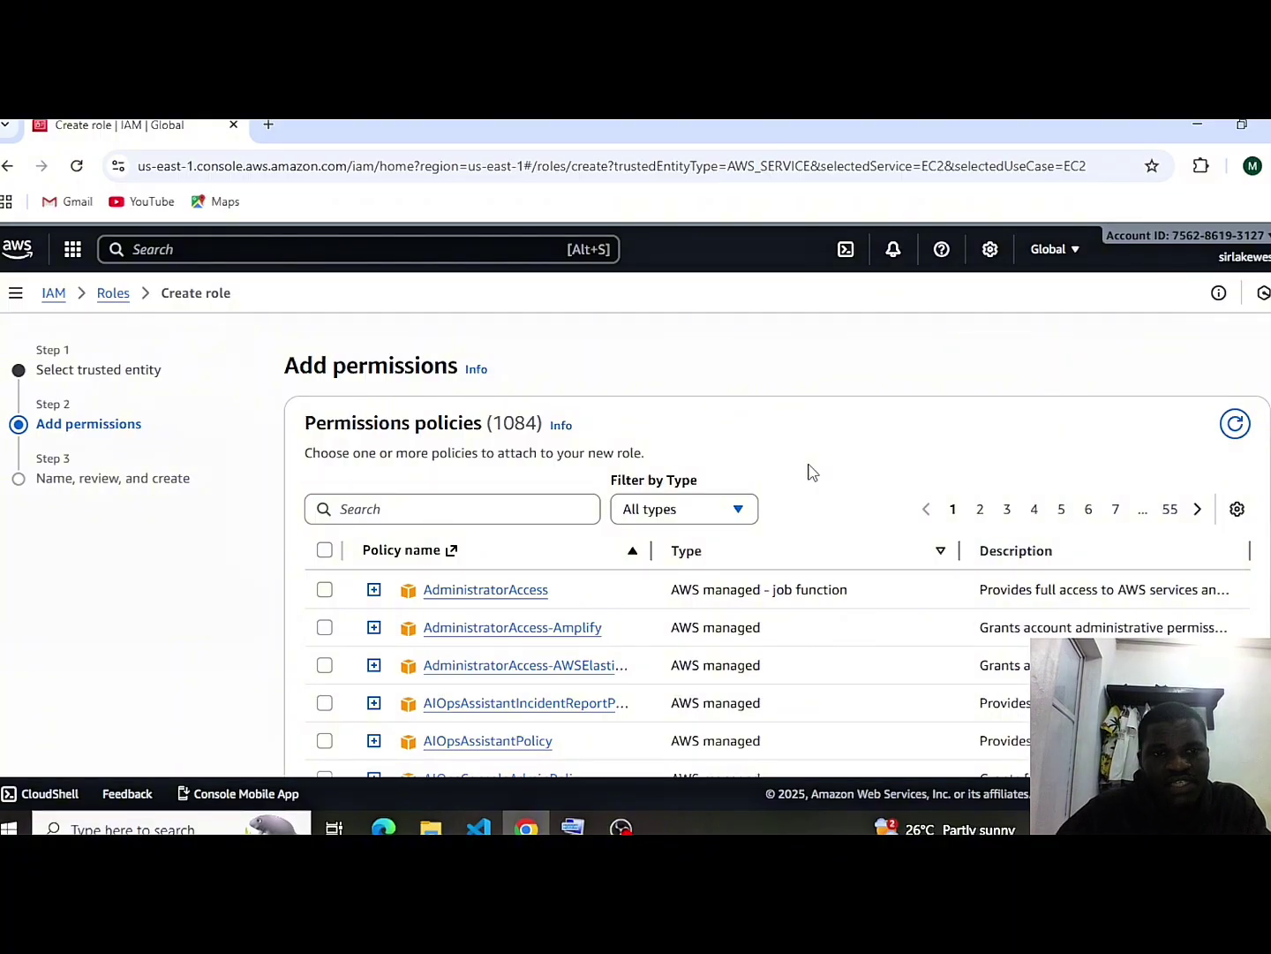
Filter the permissions policies by "AmazonEC2Rea"
click(367, 506)
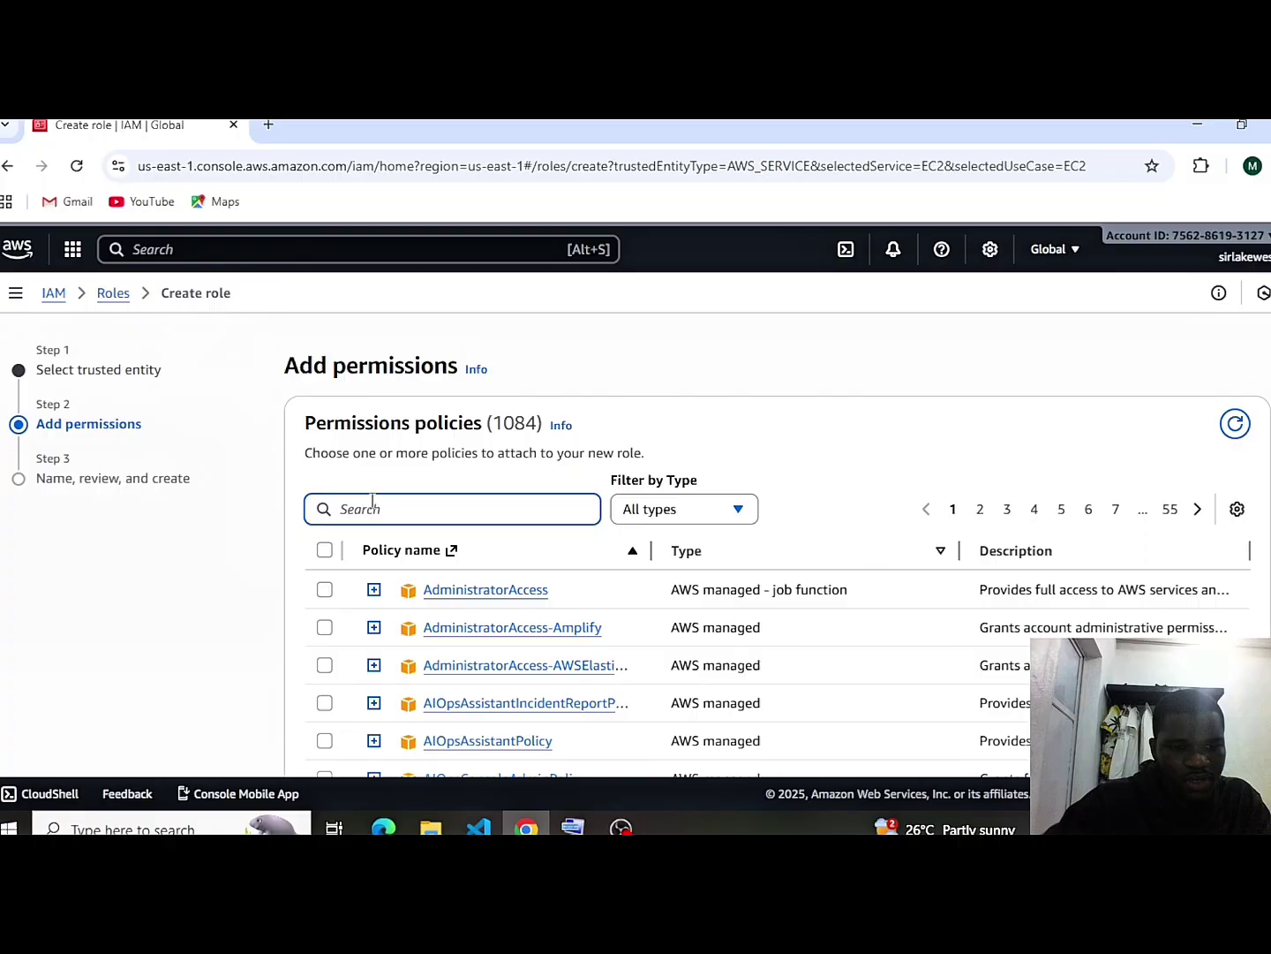
text(Amazon)
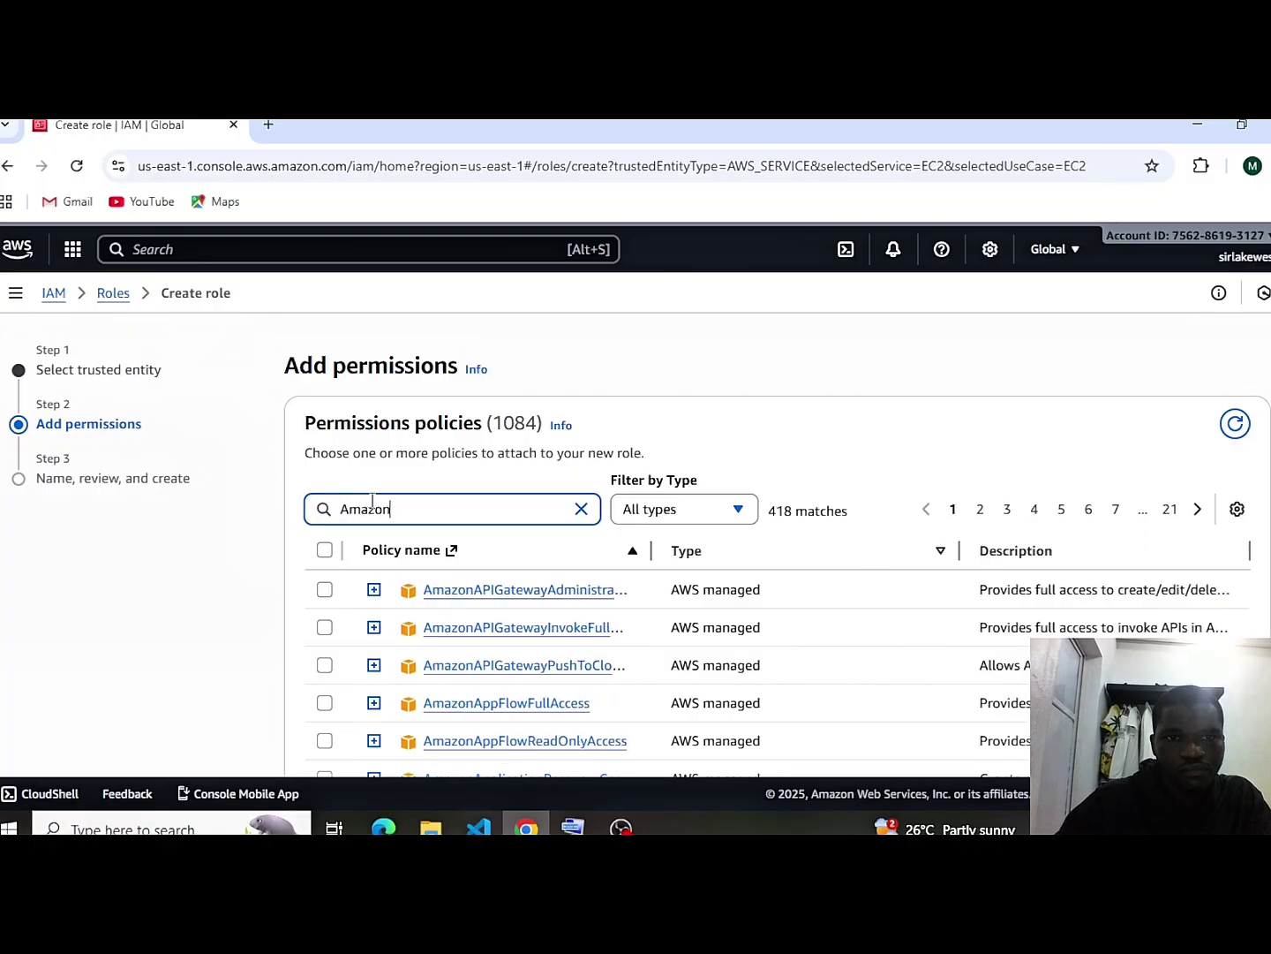
text(EC2)
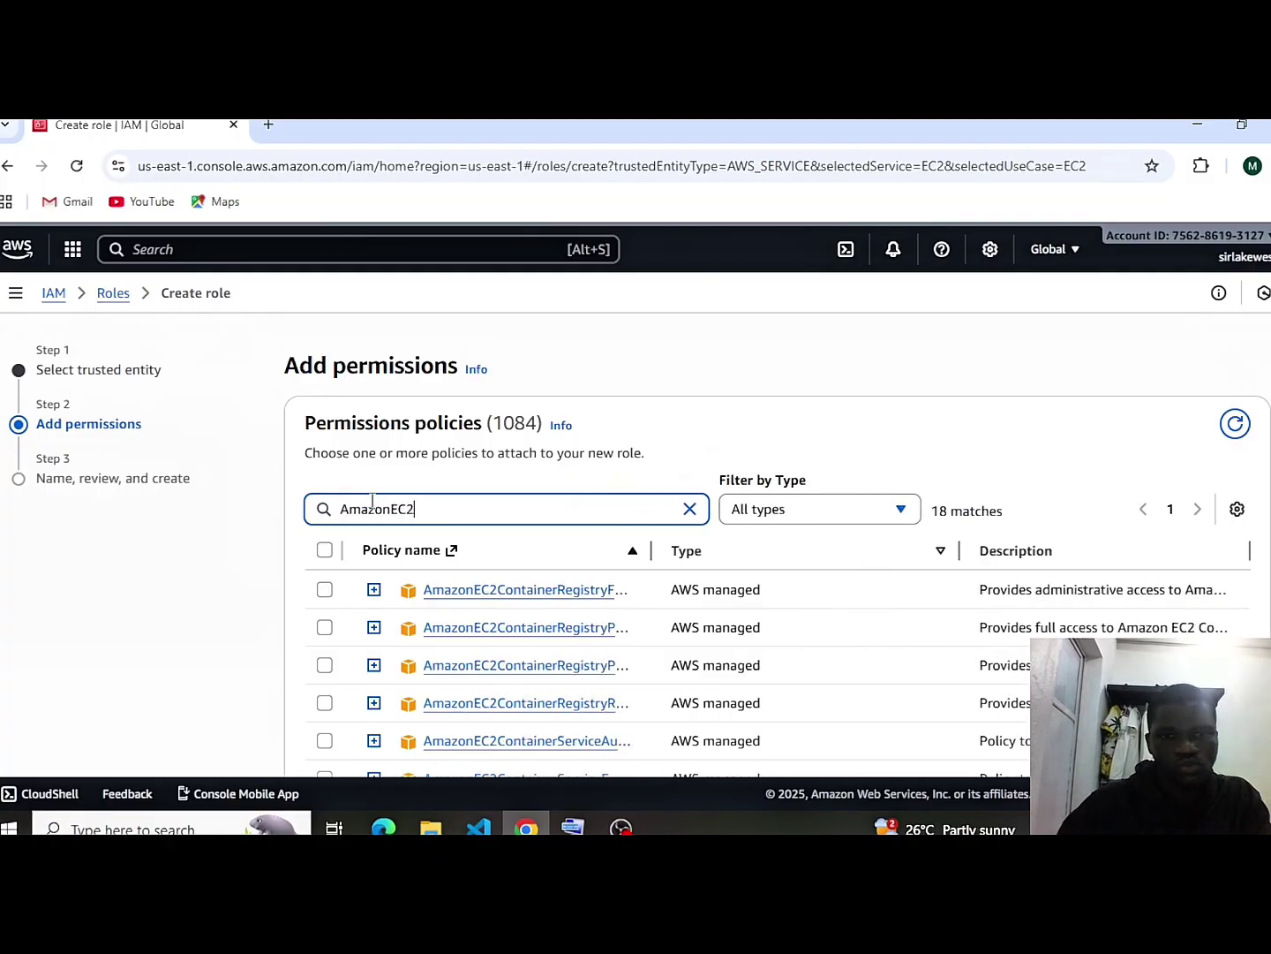
text(R)
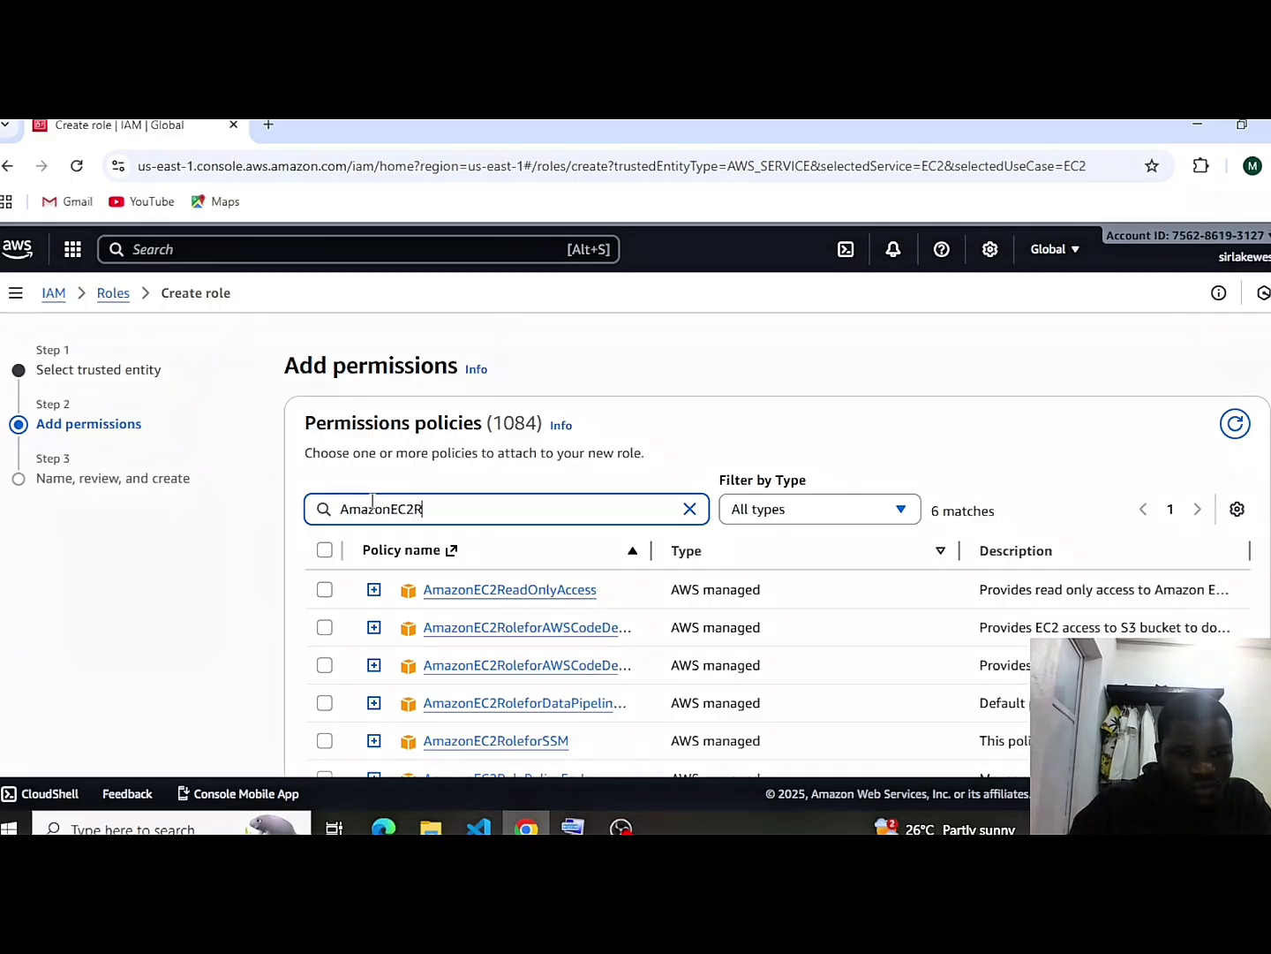
text(ea)
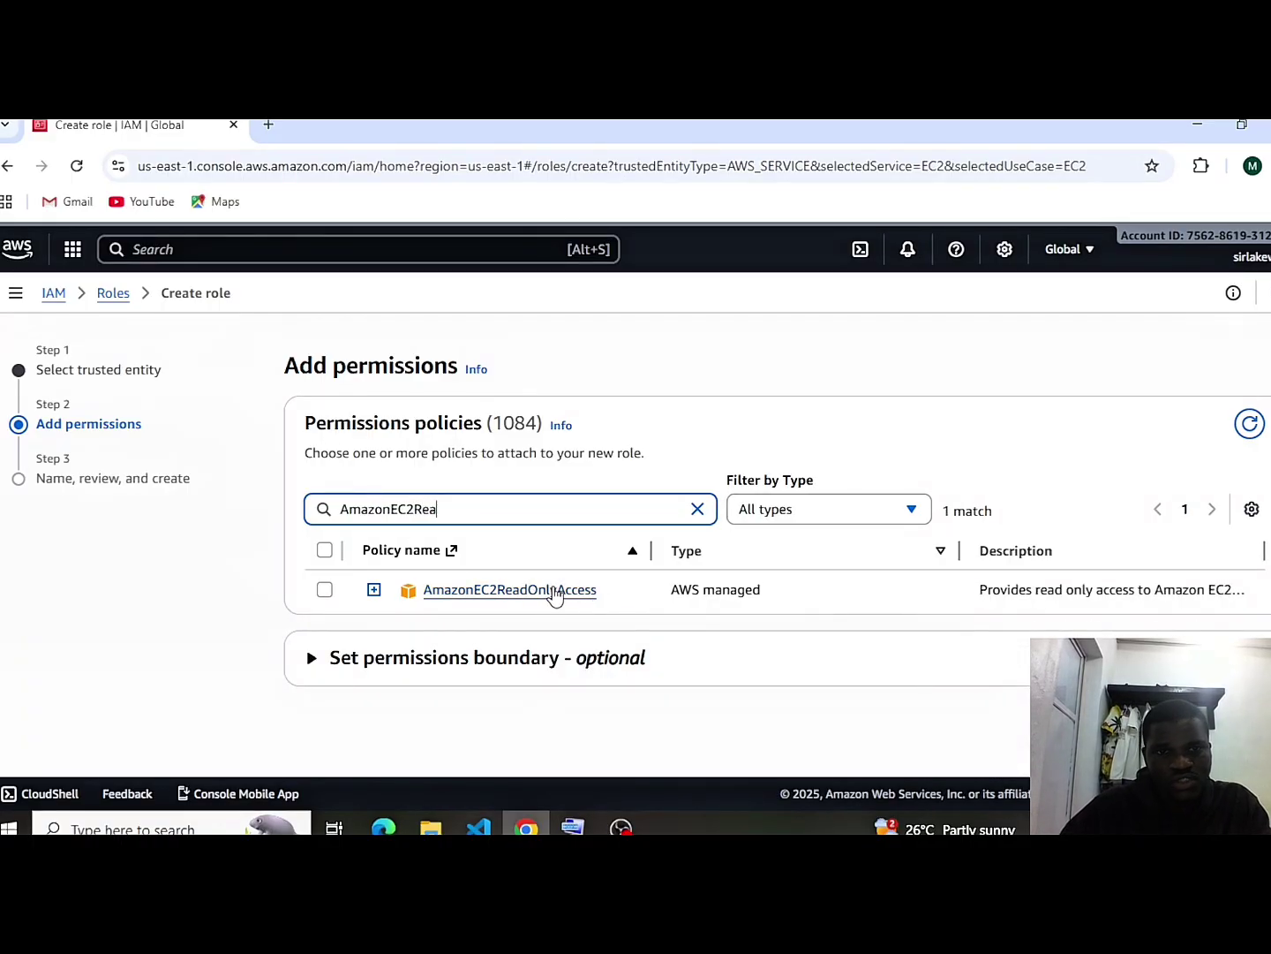
Review the AmazonEC2ReadOnlyAccess policy's JSON, and add that policy to the role, continuing to the final review stage
click(374, 590)
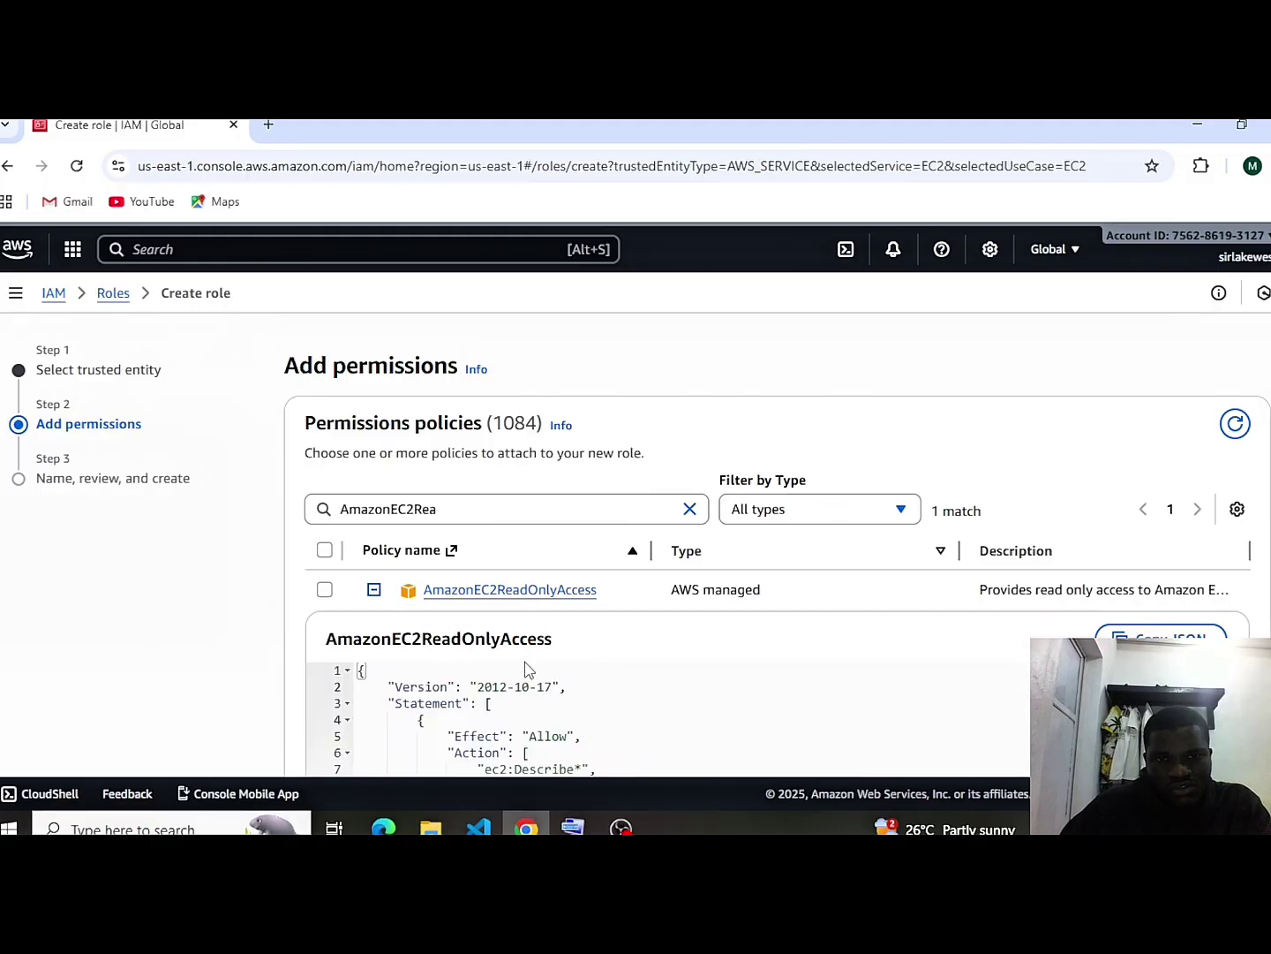
scroll(838, 662, down, 5)
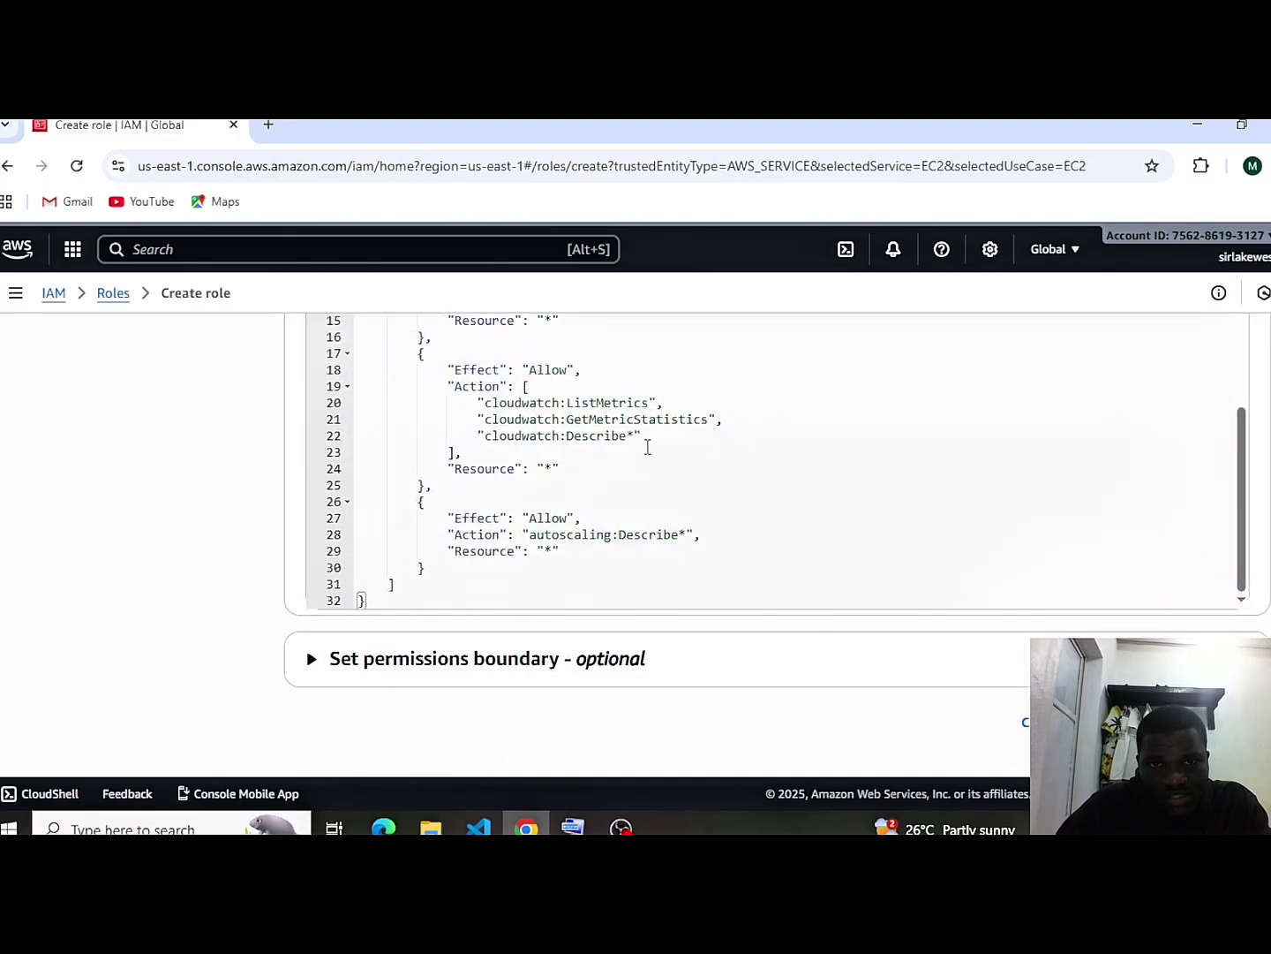
scroll(777, 450, up, 3)
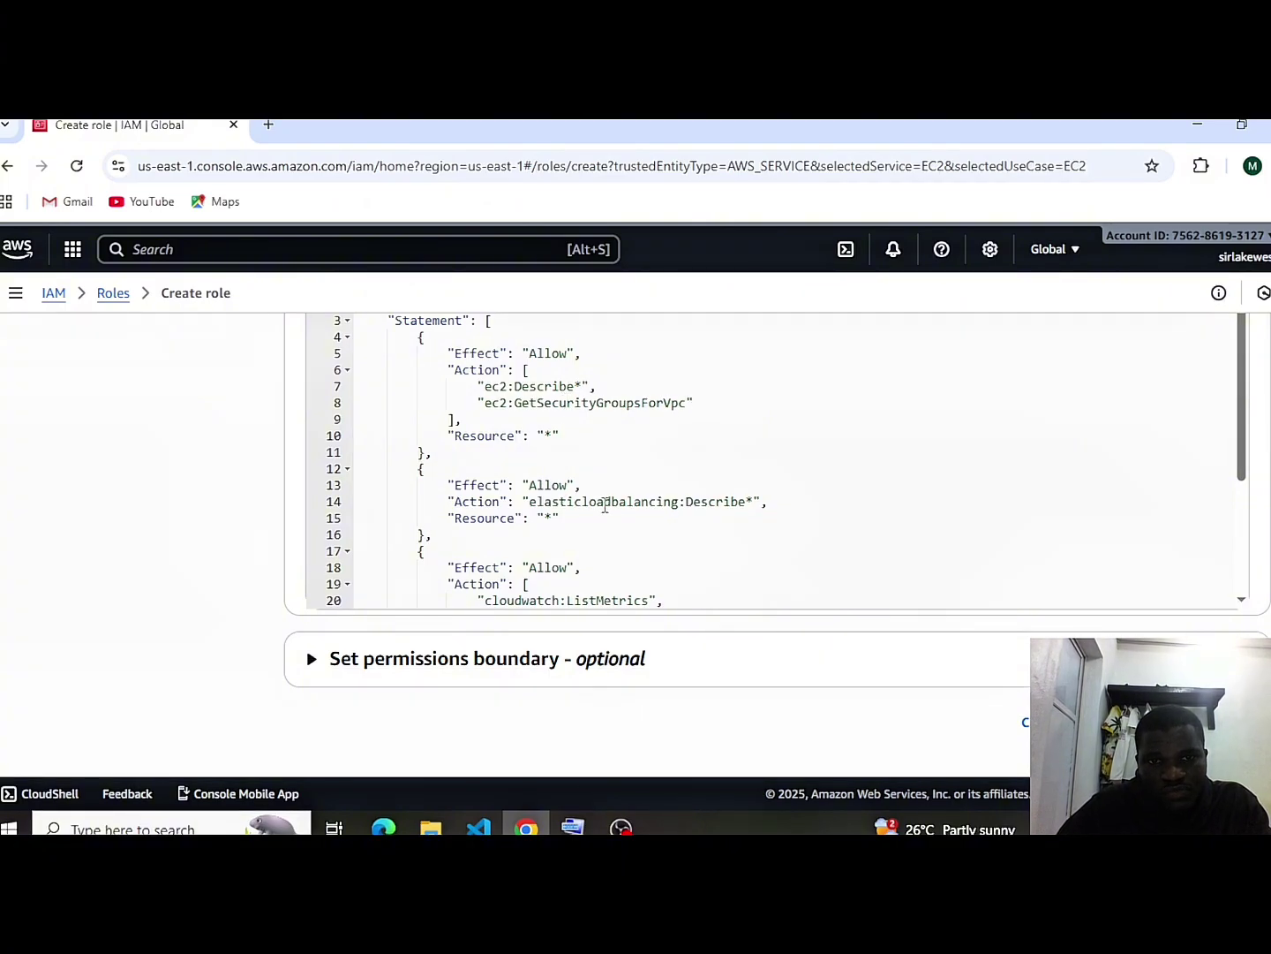
scroll(660, 536, down, 3)
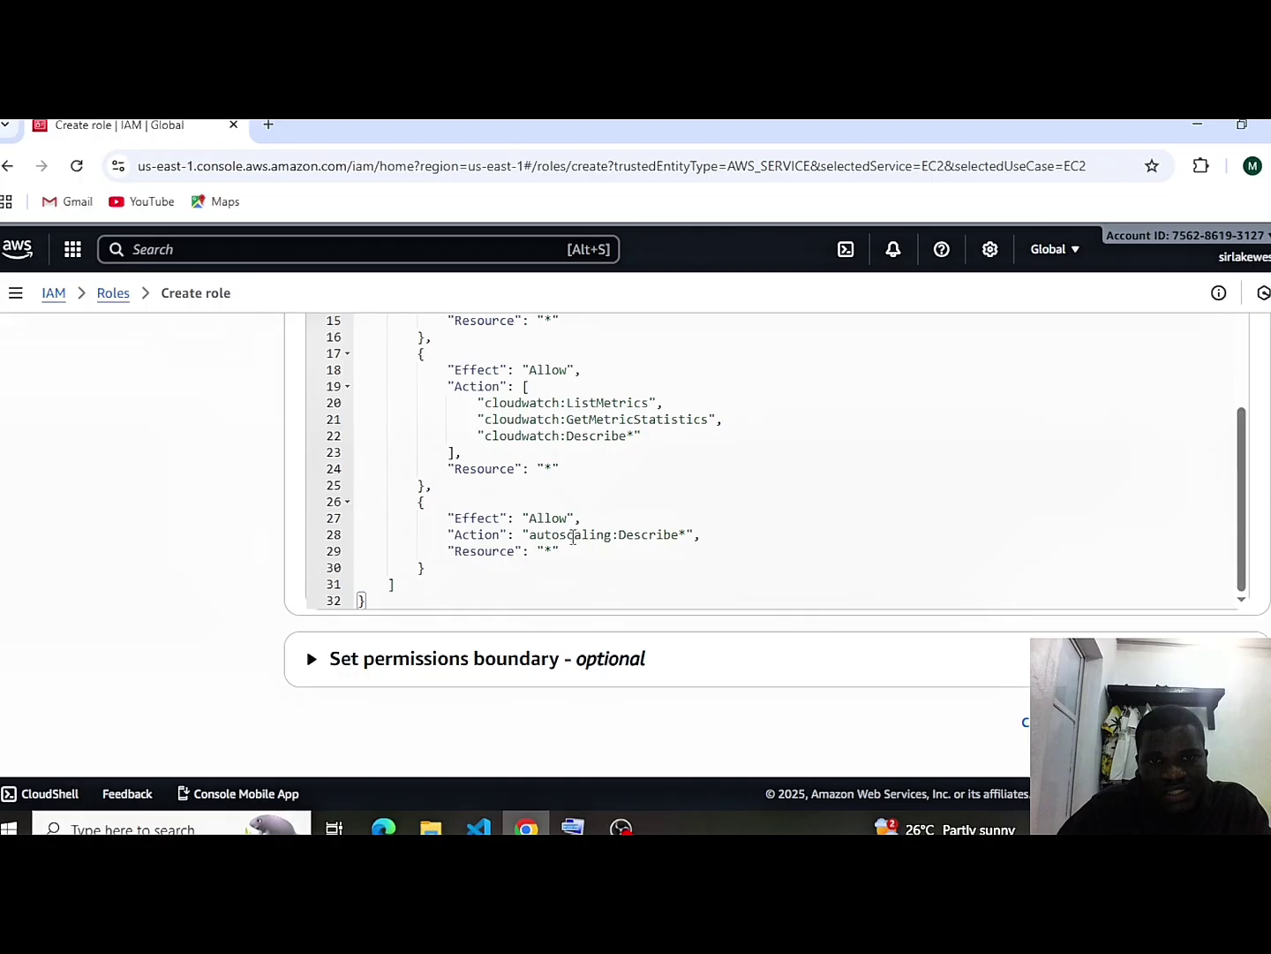
scroll(773, 481, up, 7)
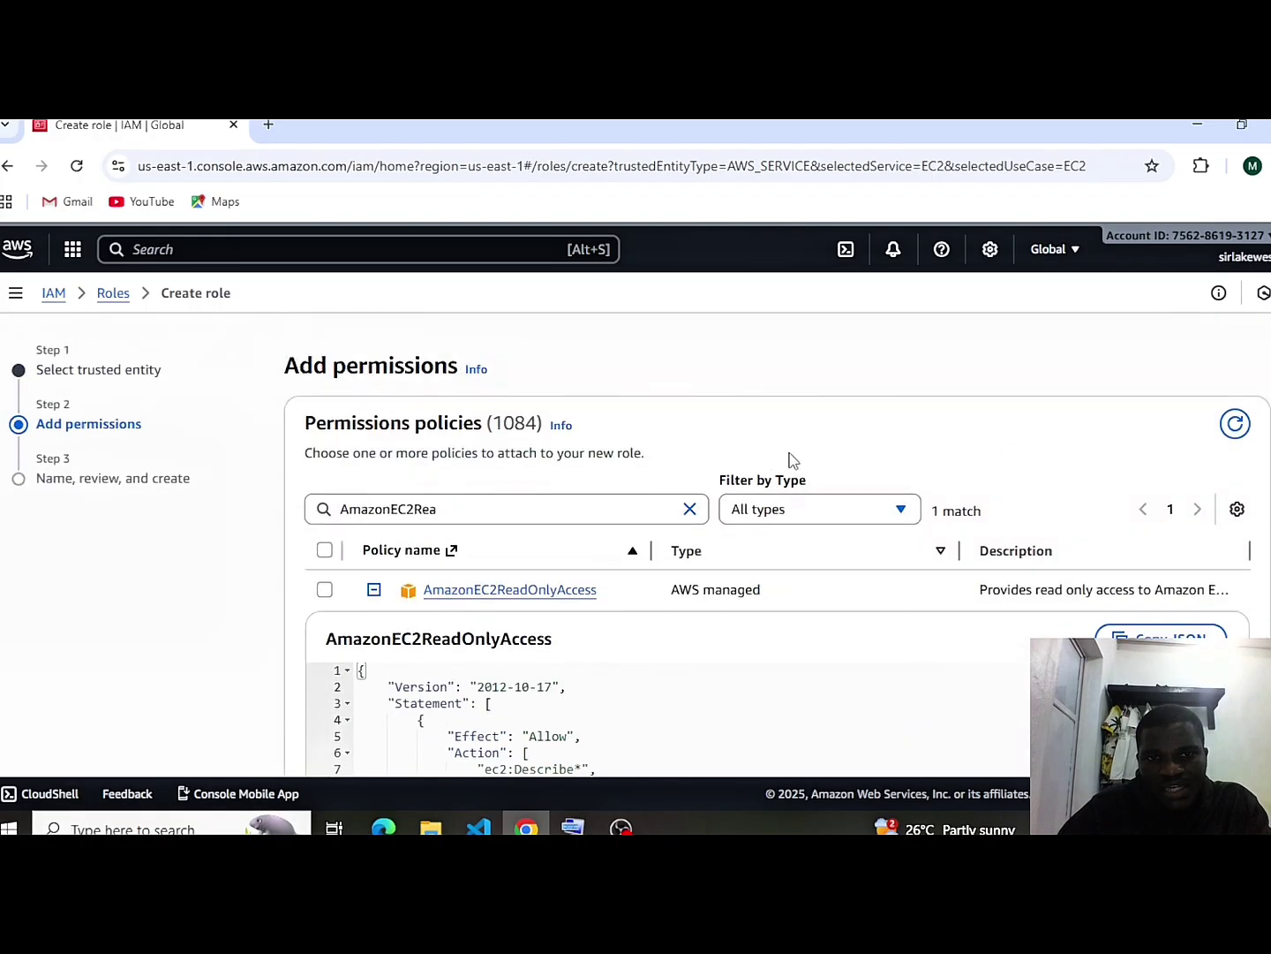
click(325, 590)
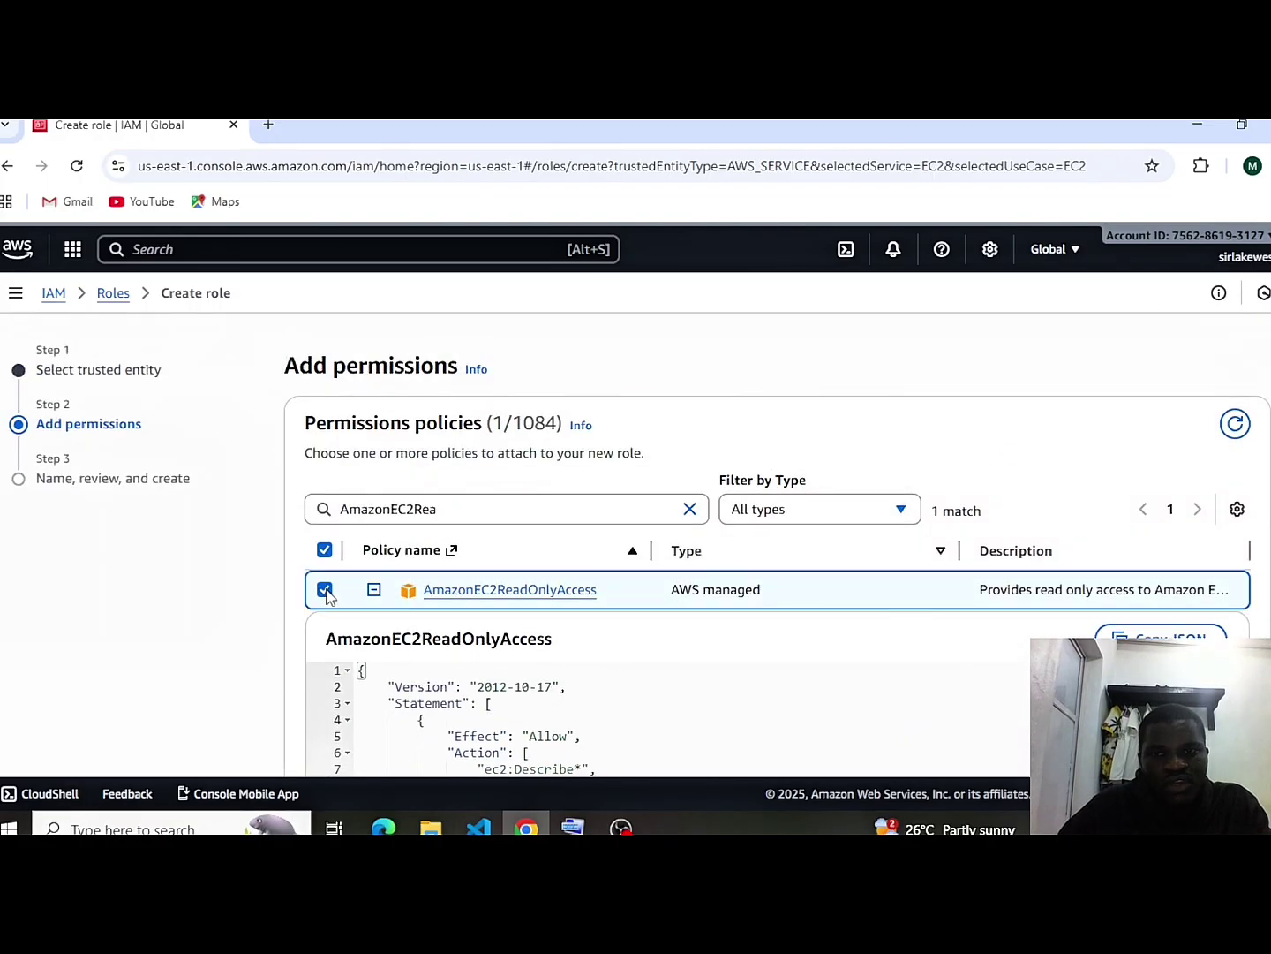
scroll(329, 597, down, 5)
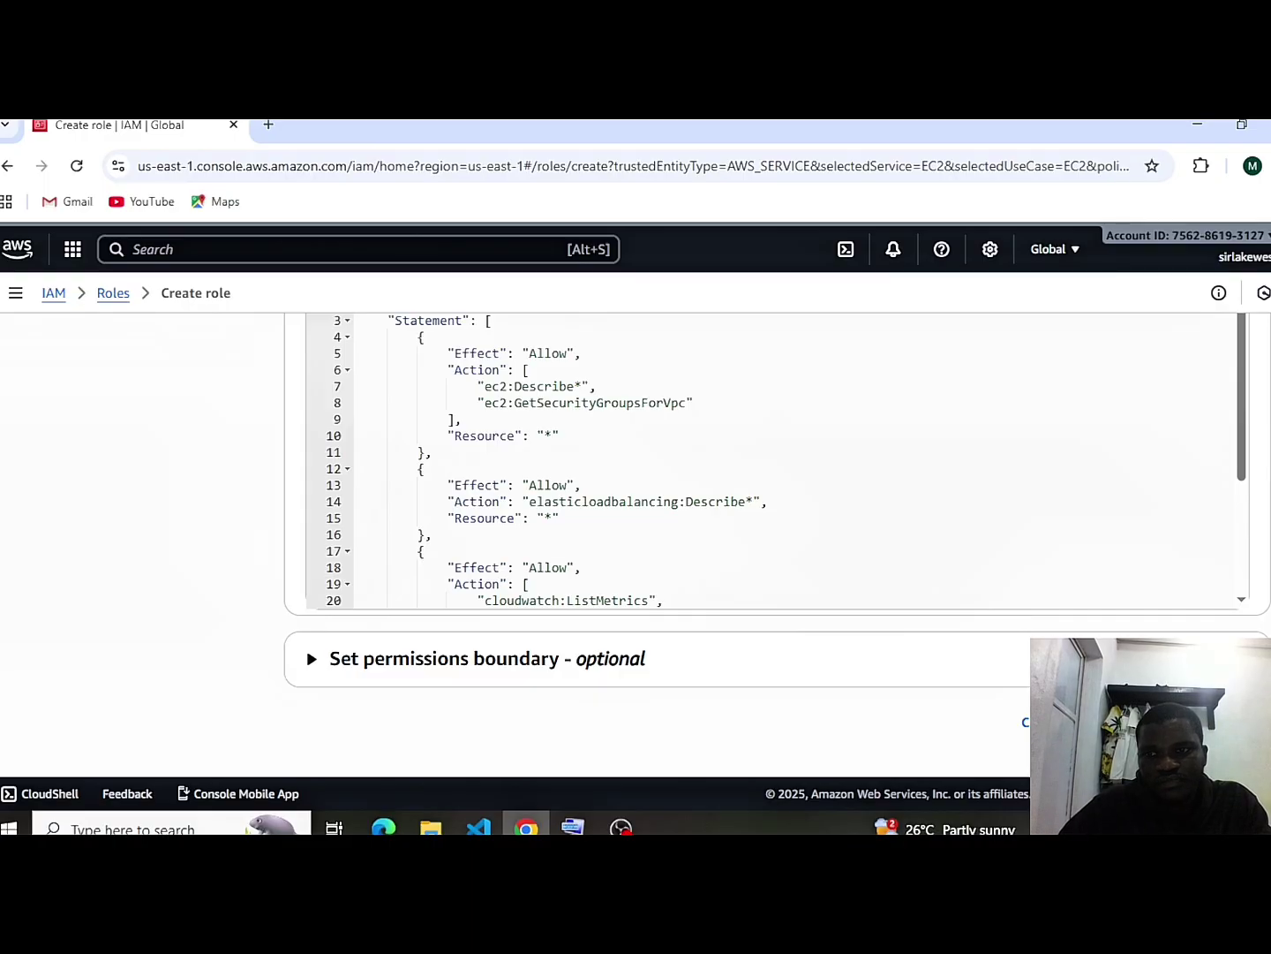
click(1232, 722)
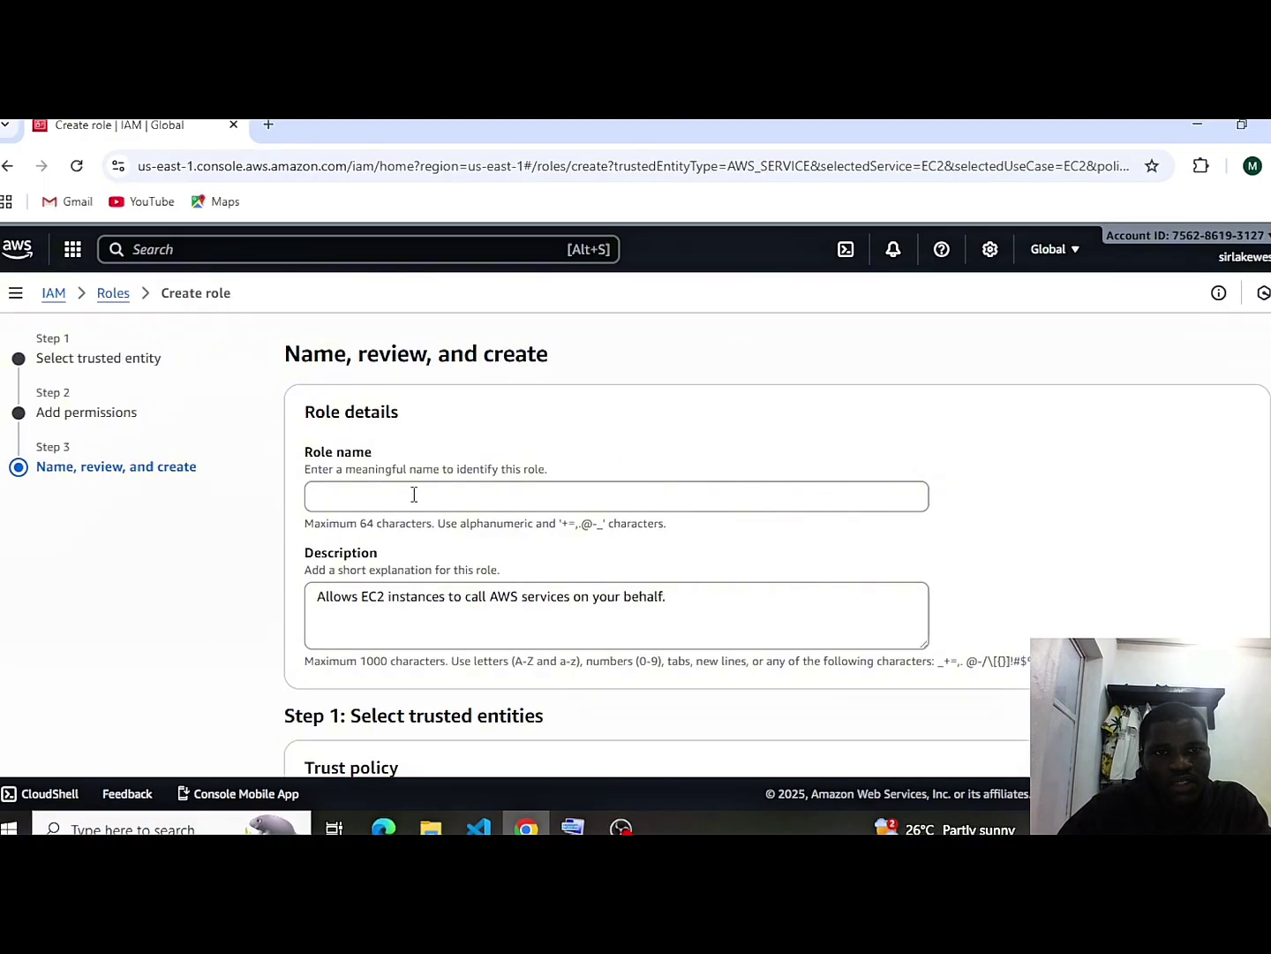
Name the role MyEc2WebserverReadOnly
click(387, 492)
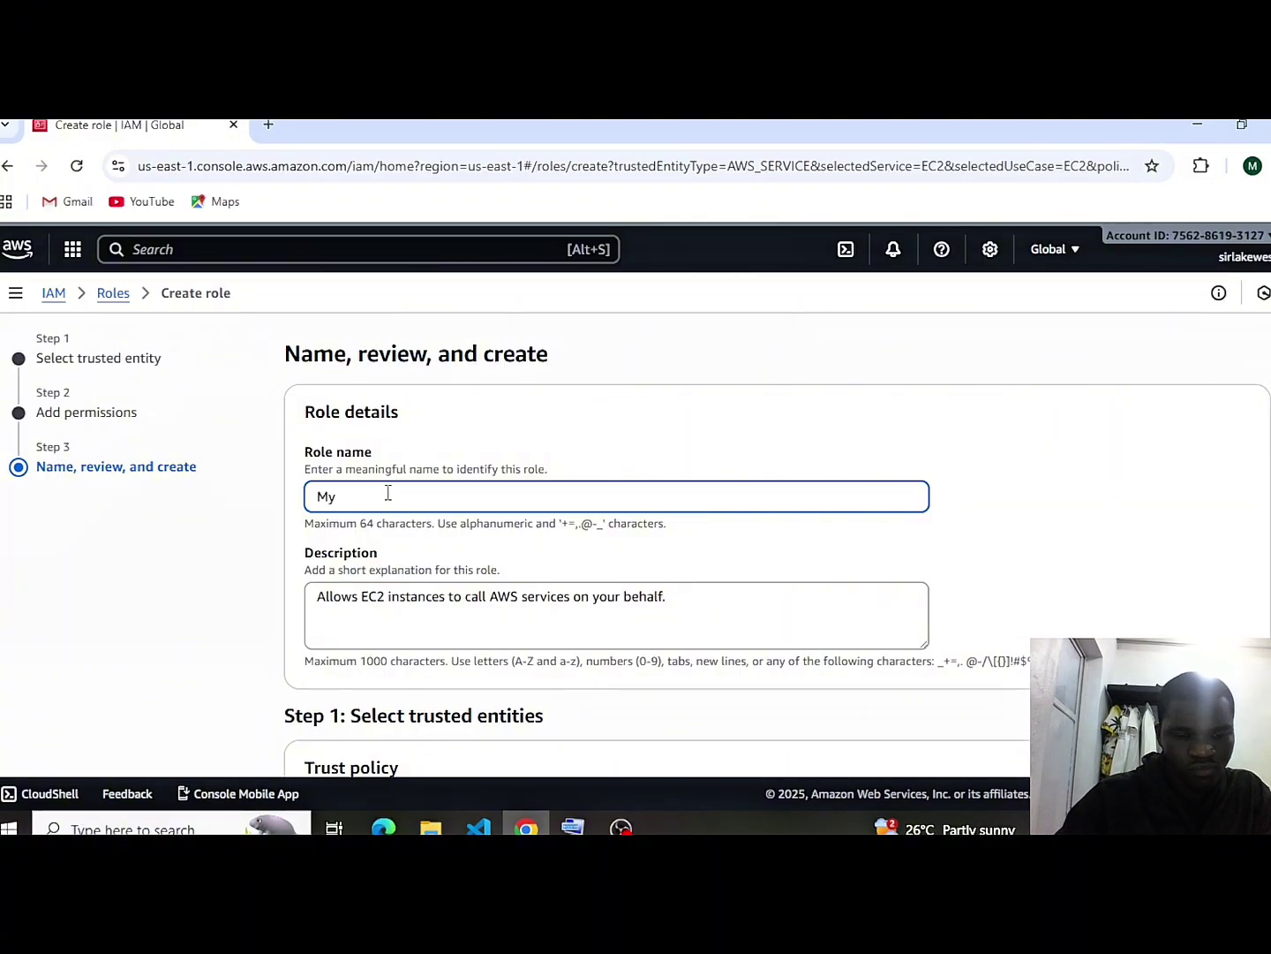
text(MyEc2We)
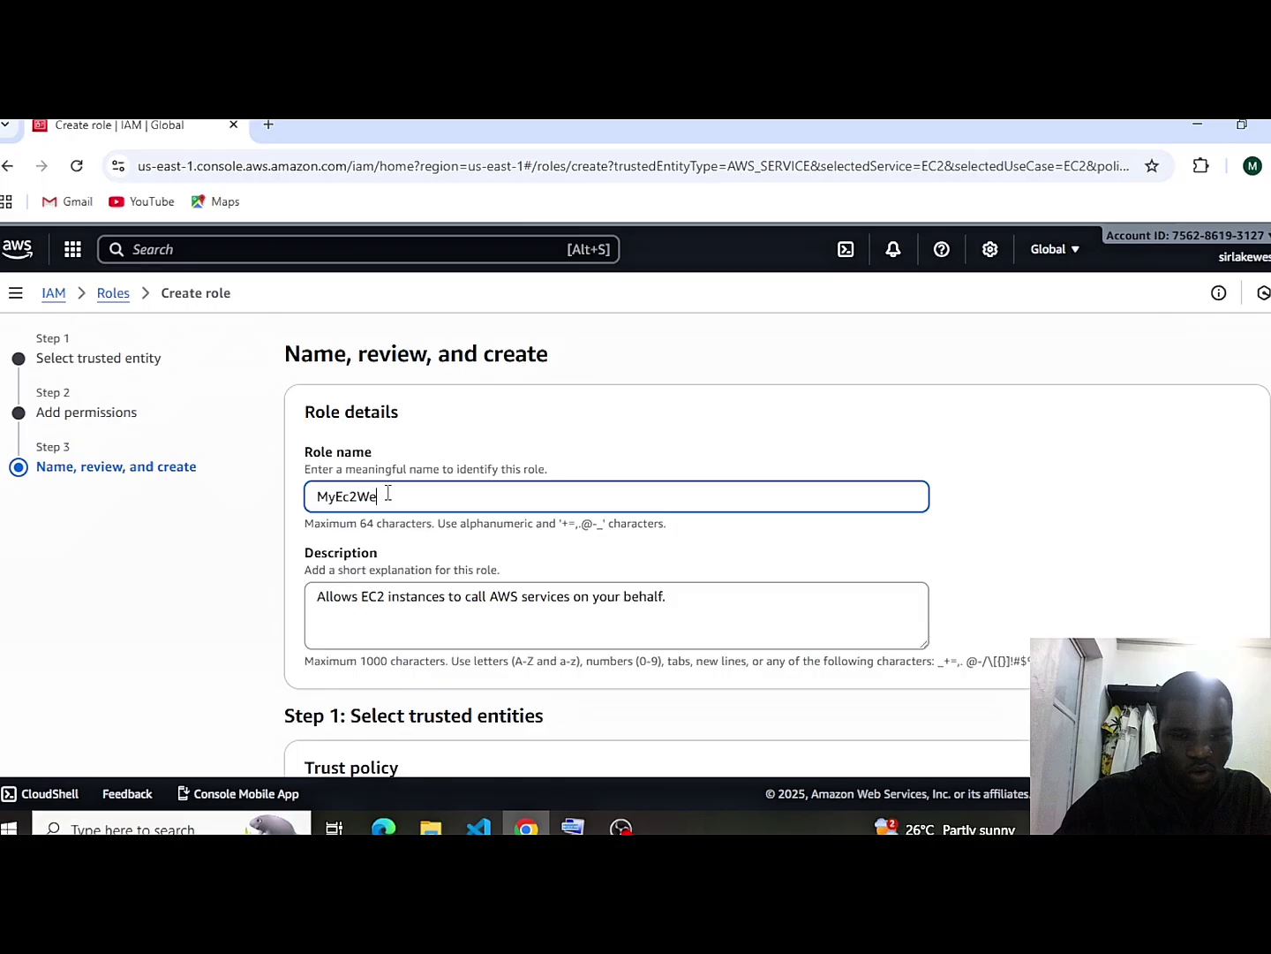
text(bserv)
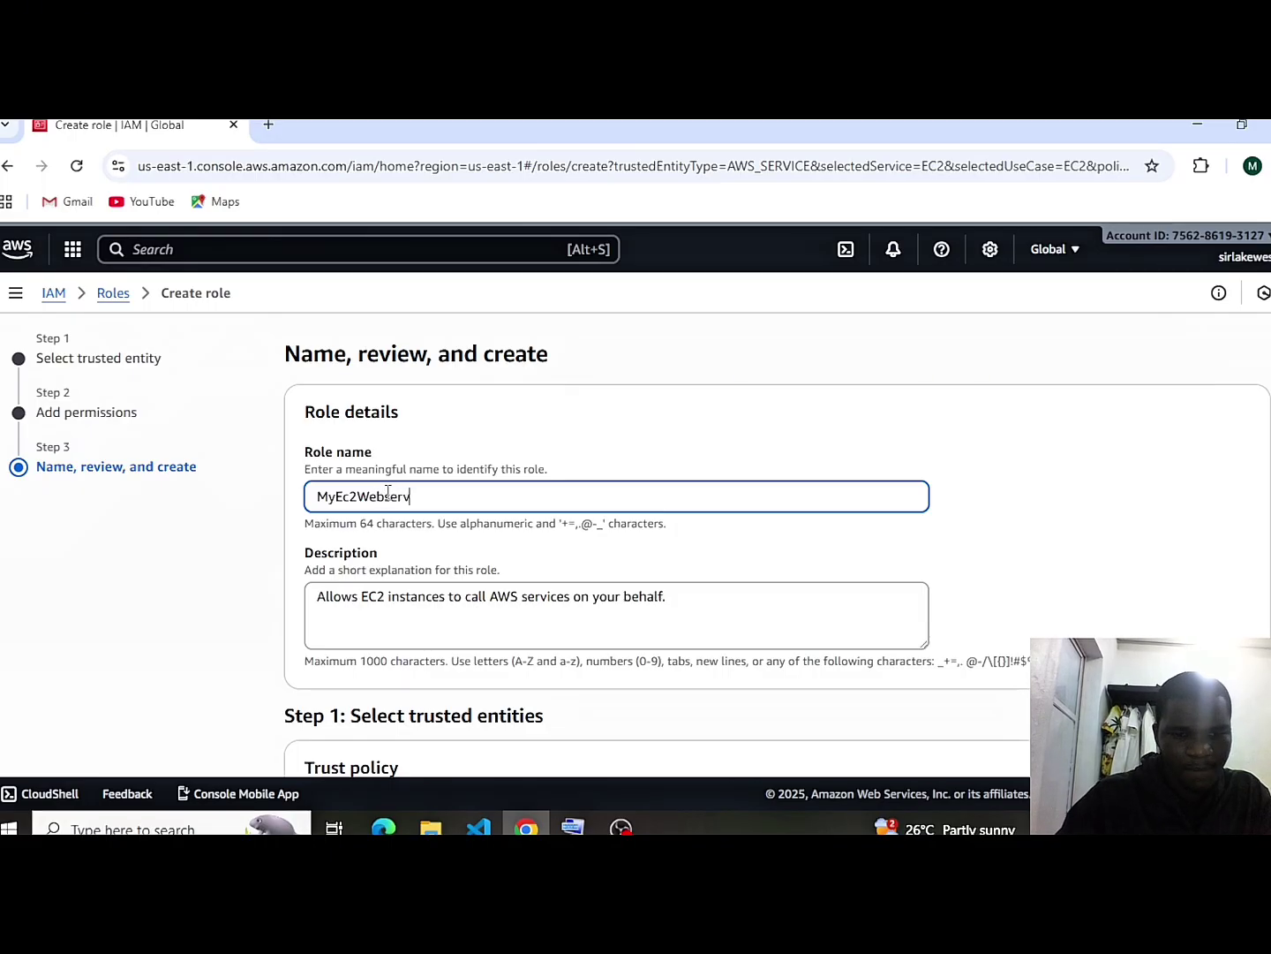
text(erRead)
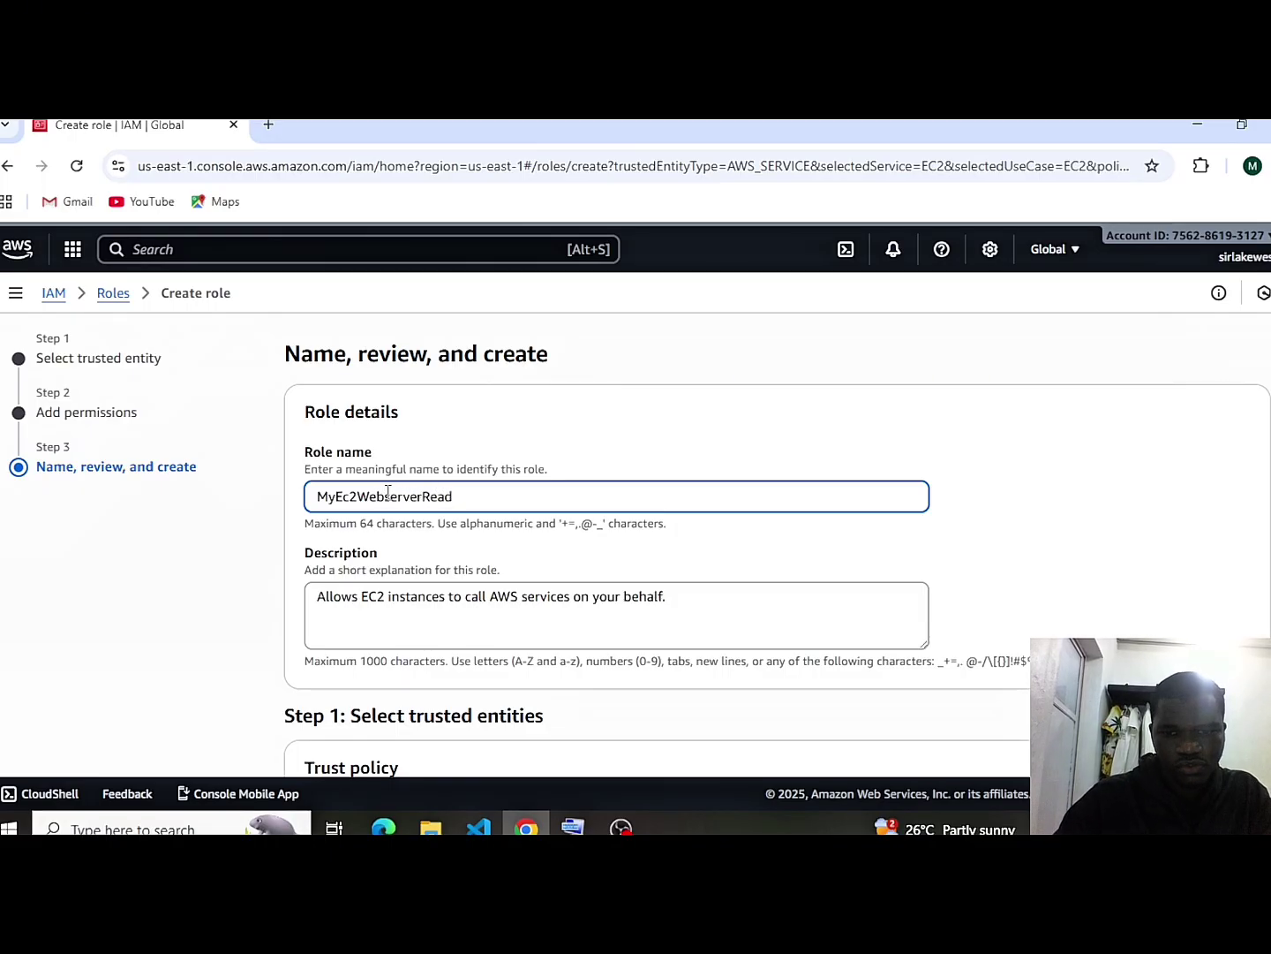
text(Only)
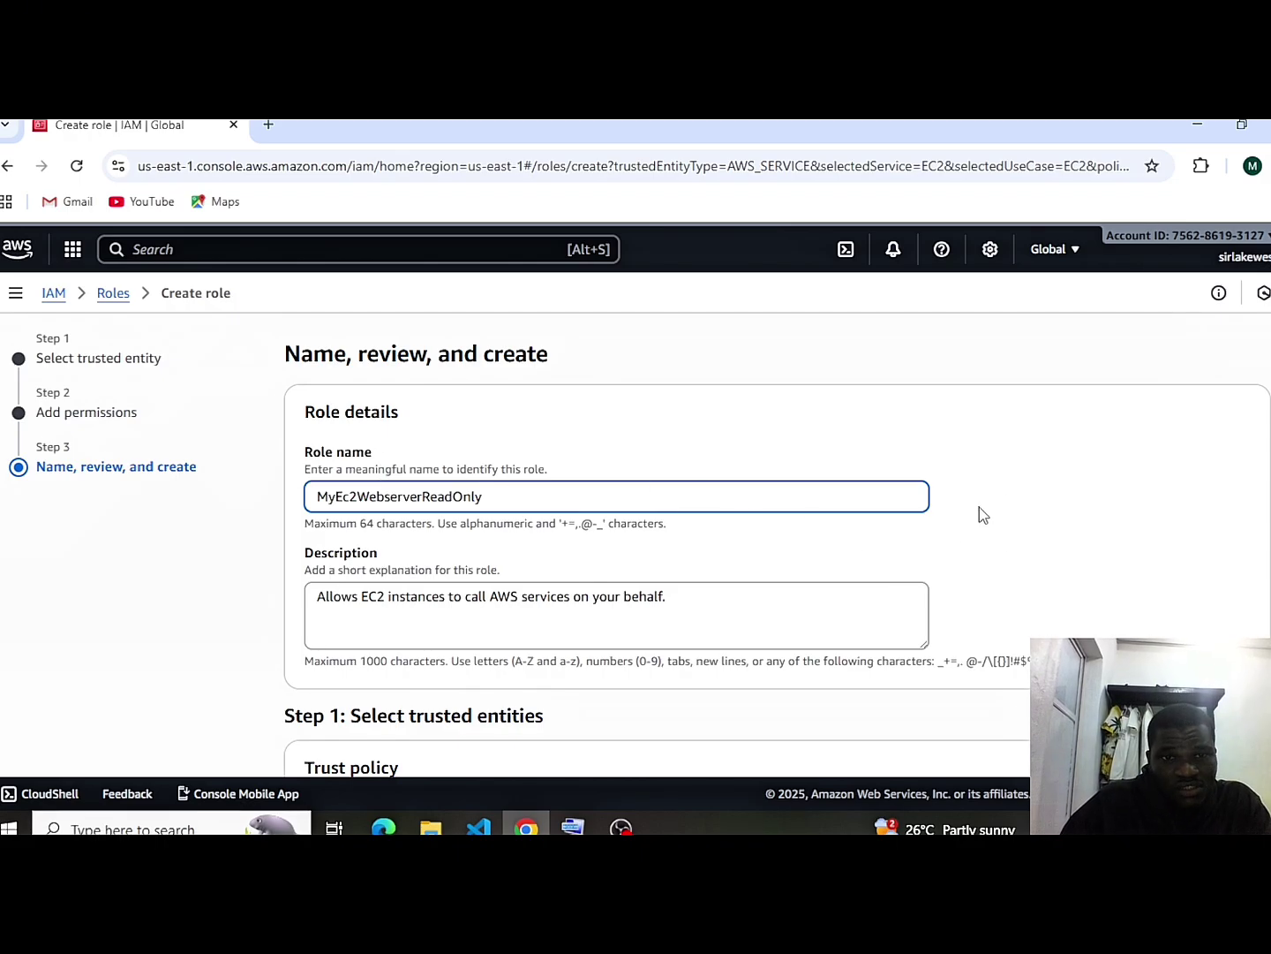
Change the role's description to "Allows EC2 instances to Read only"
click(275, 597)
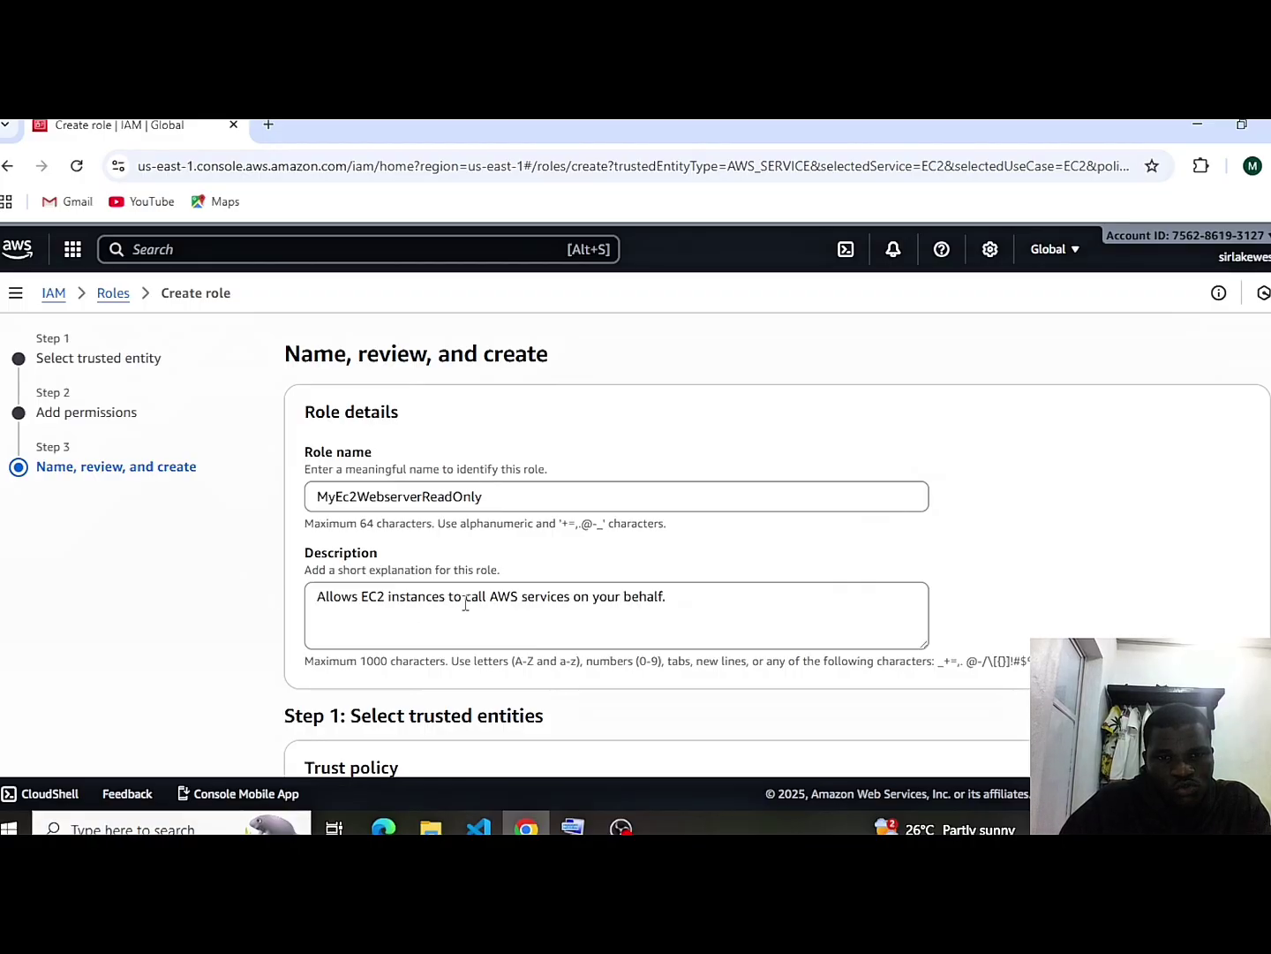
drag(672, 597, 319, 600)
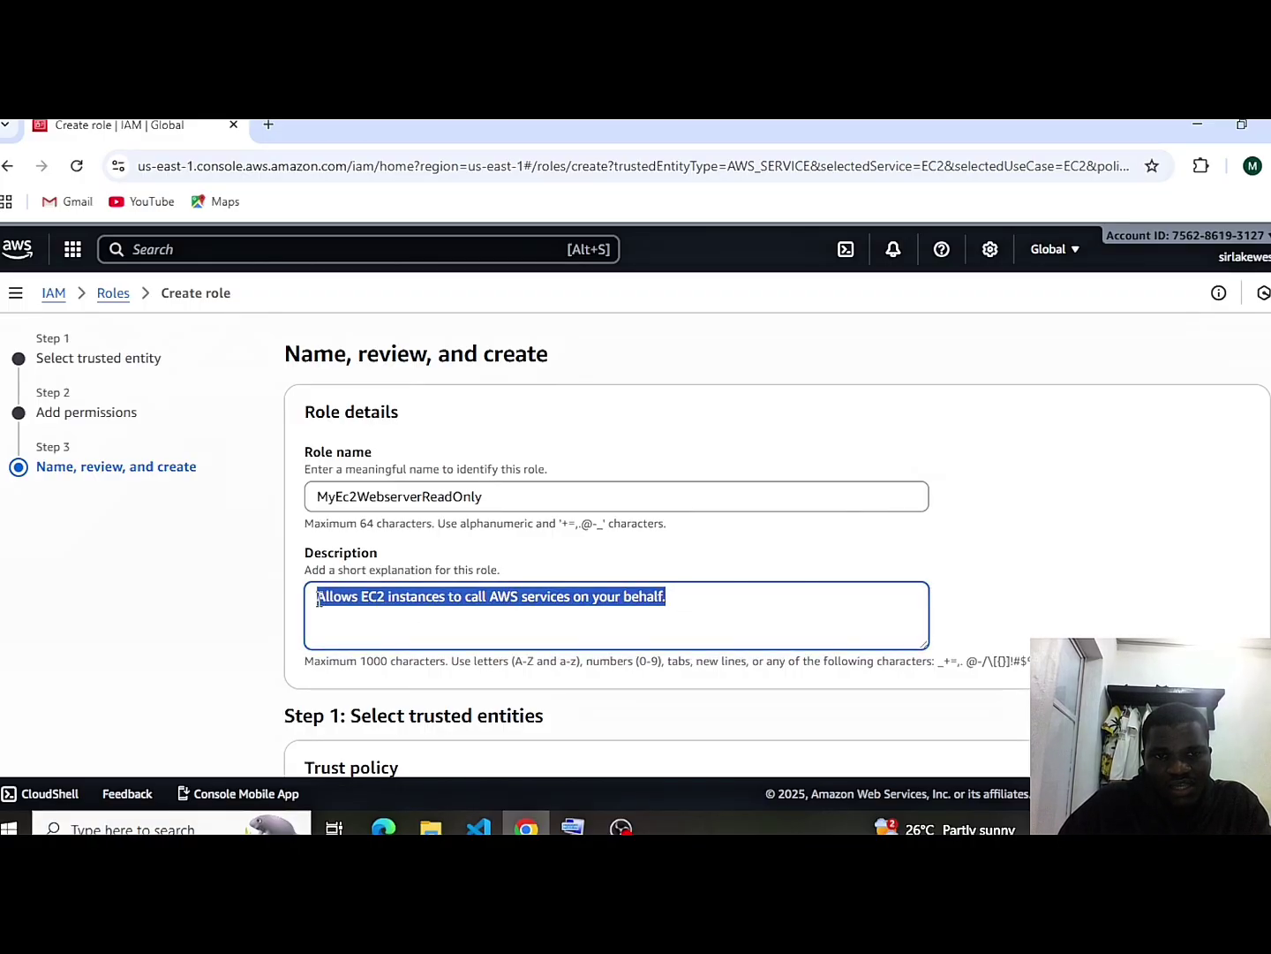
click(681, 596)
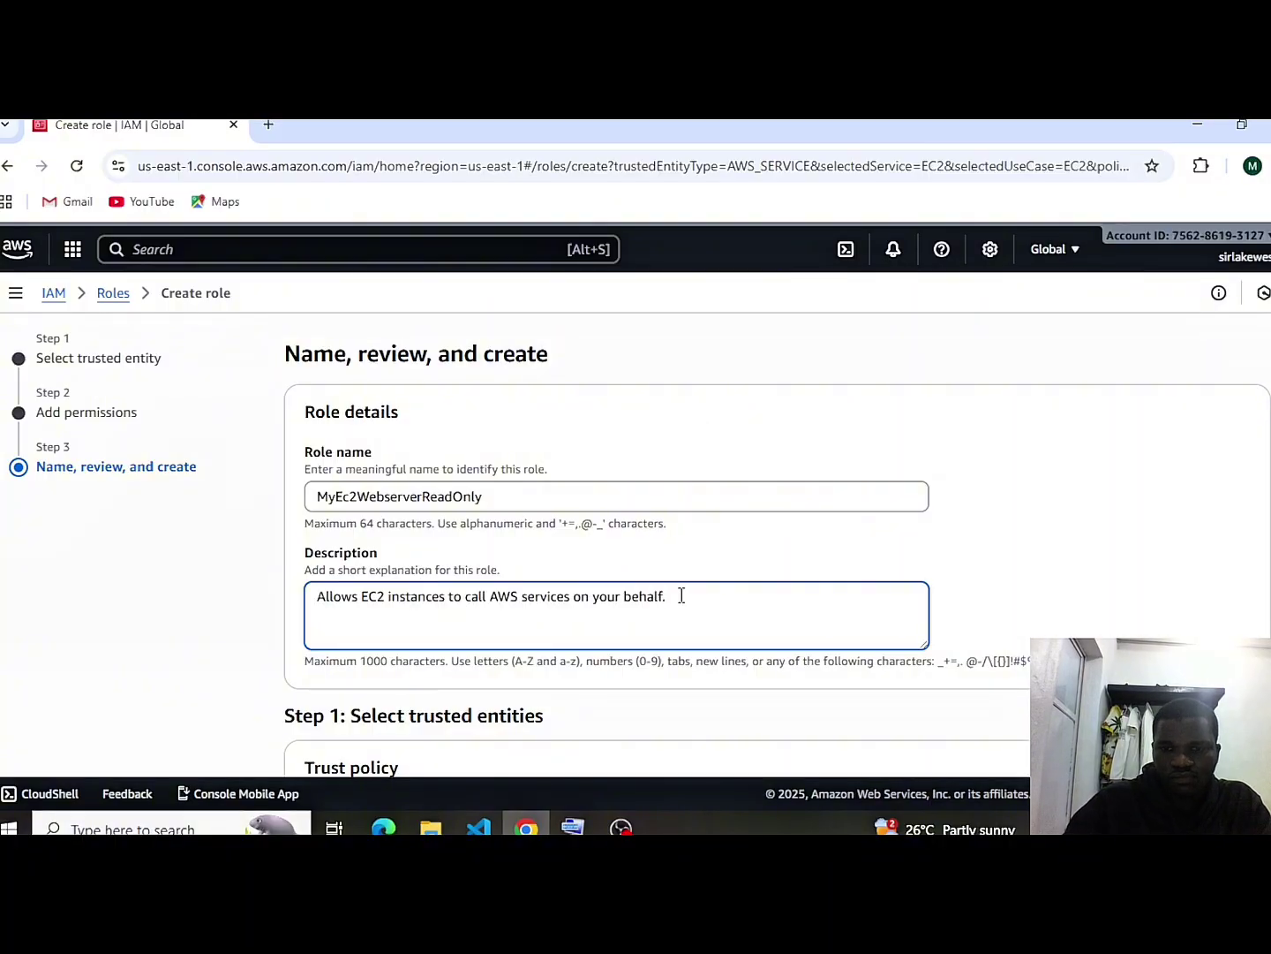
key(BackSpace)
key(BackSpace)
key(BackSpace)
key(BackSpace)
key(BackSpace)
key(BackSpace)
key(BackSpace)
key(BackSpace)
key(BackSpace)
key(BackSpace)
key(BackSpace)
key(BackSpace)
key(BackSpace)
key(BackSpace)
key(BackSpace)
key(BackSpace)
key(BackSpace)
key(BackSpace)
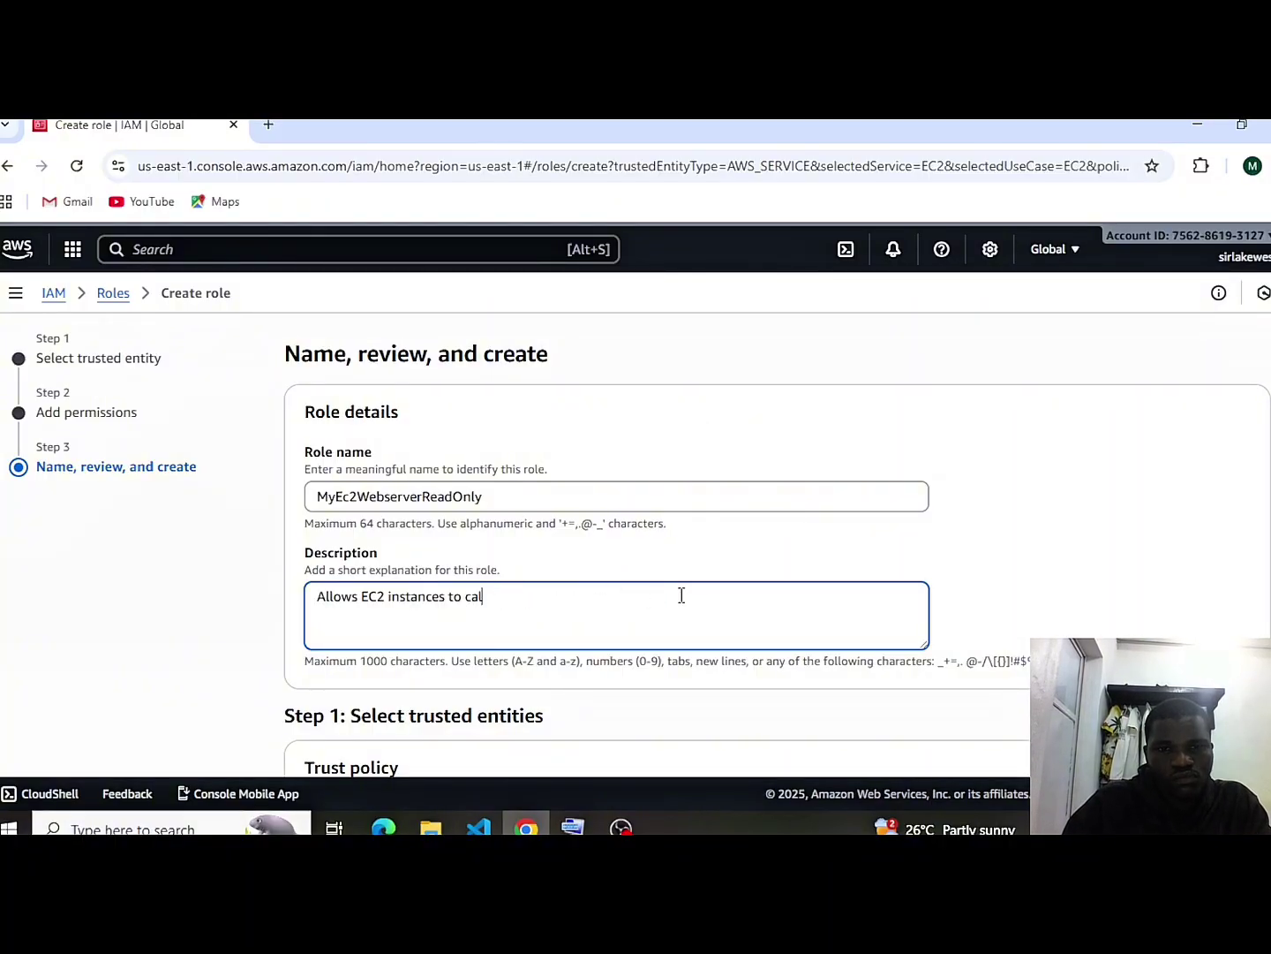
key(BackSpace)
key(BackSpace)
key(BackSpace)
text(Read)
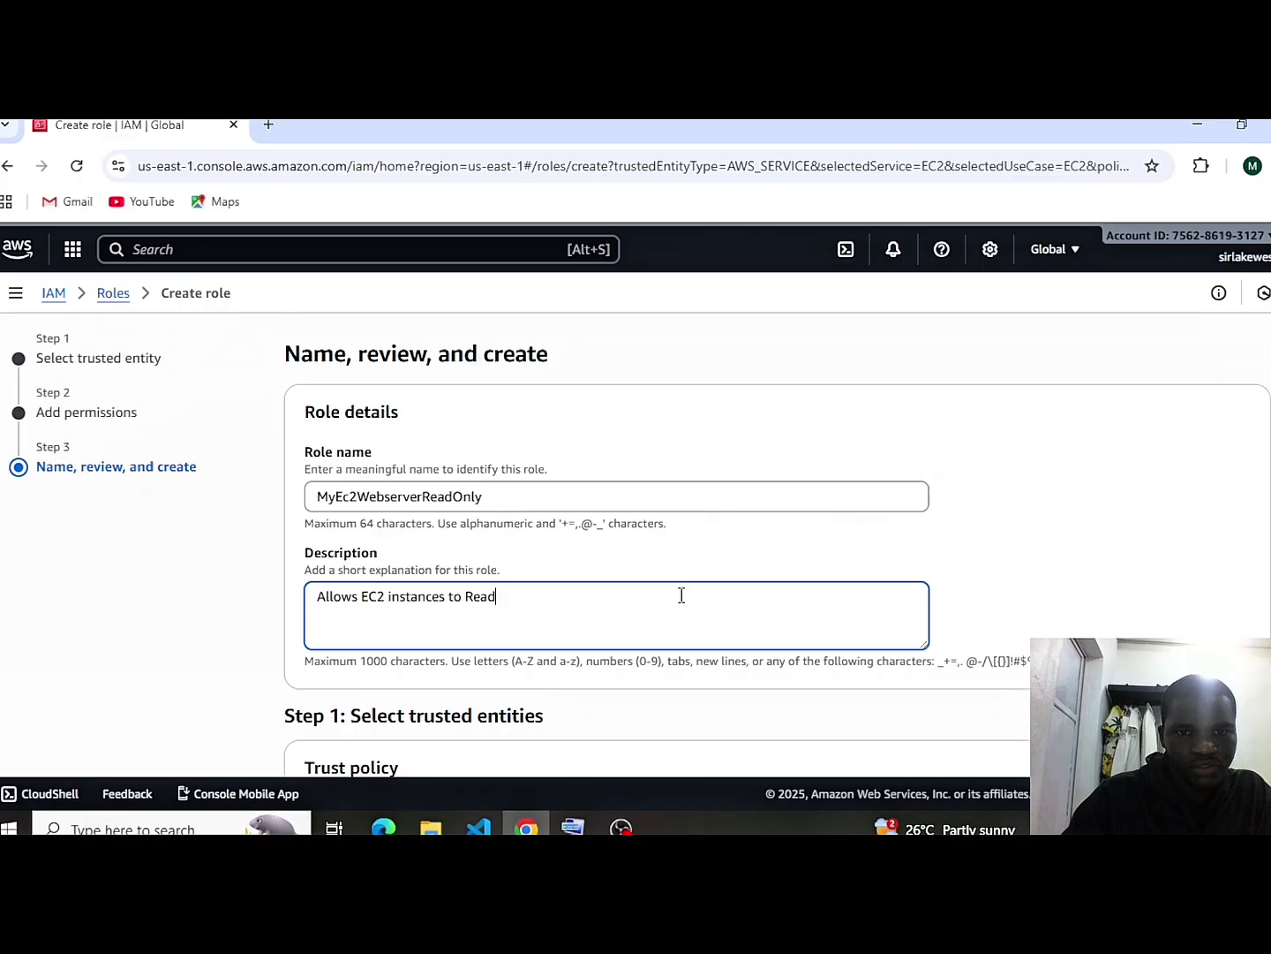
text( only)
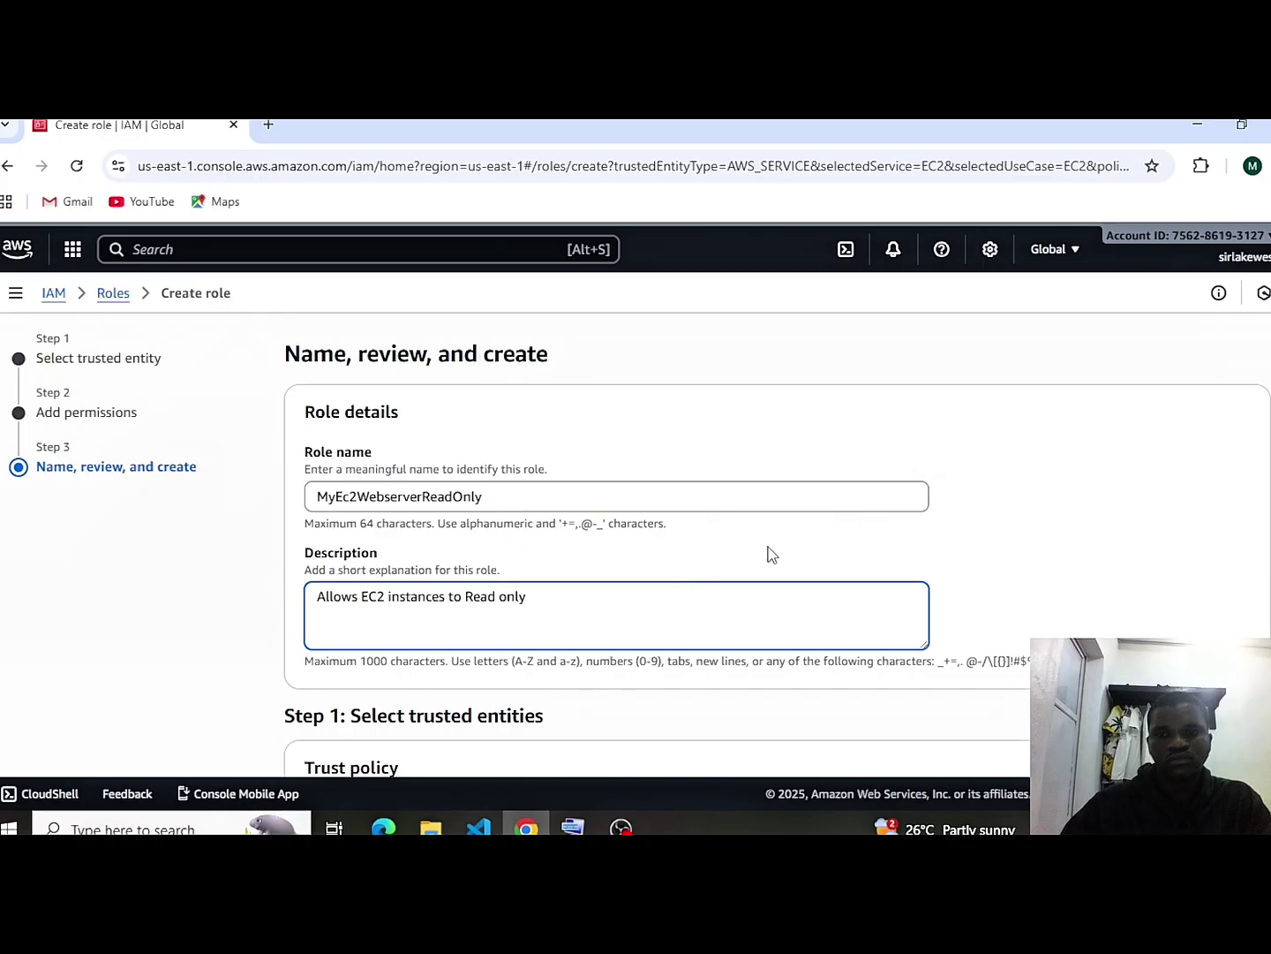
click(1076, 531)
Examine the role's trust policy, highlighting the AssumeRole action and the ec2.amazonaws.com service principal
scroll(1078, 533, down, 3)
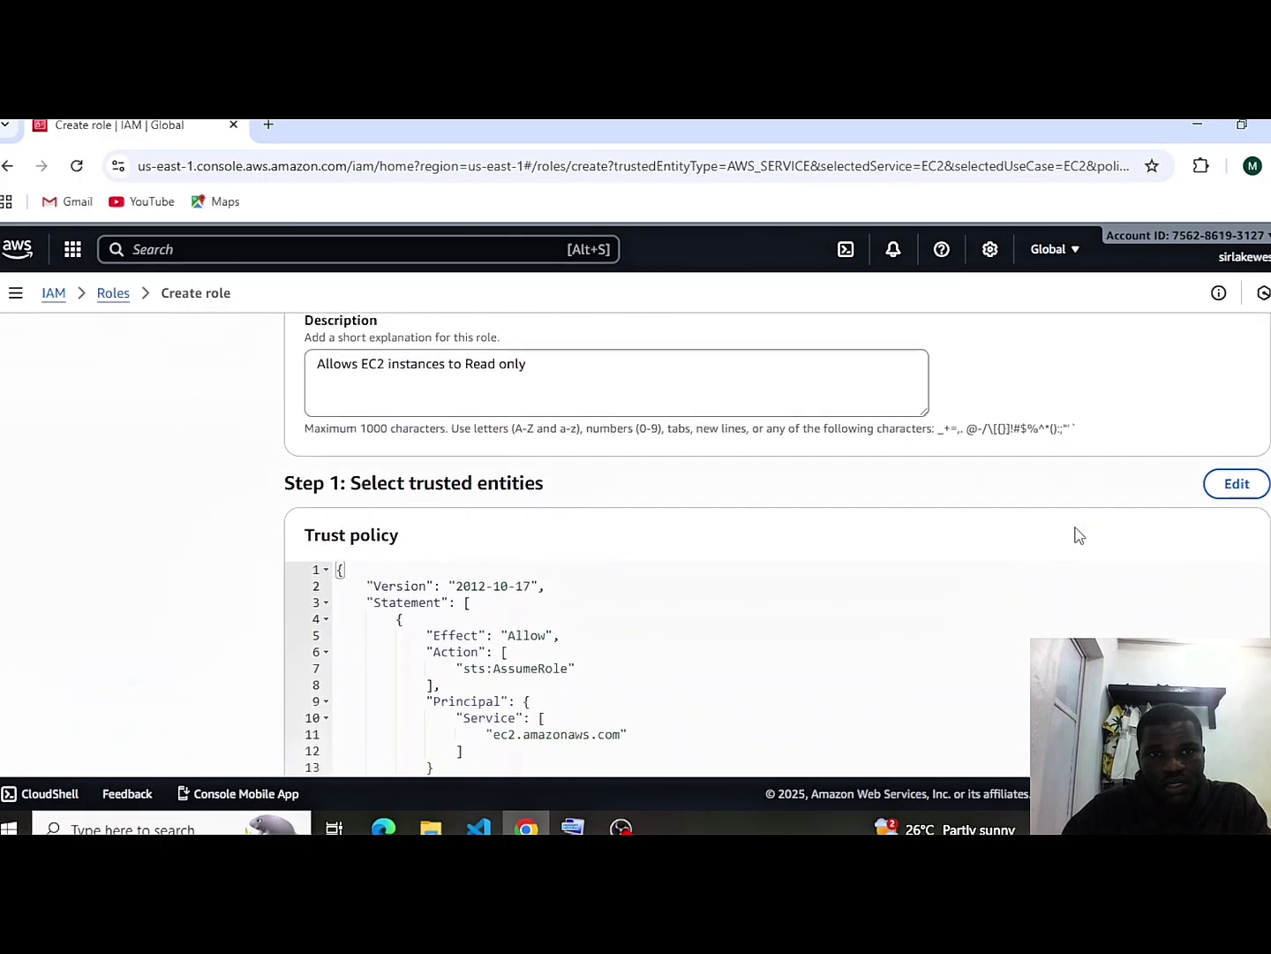
scroll(1078, 535, down, 3)
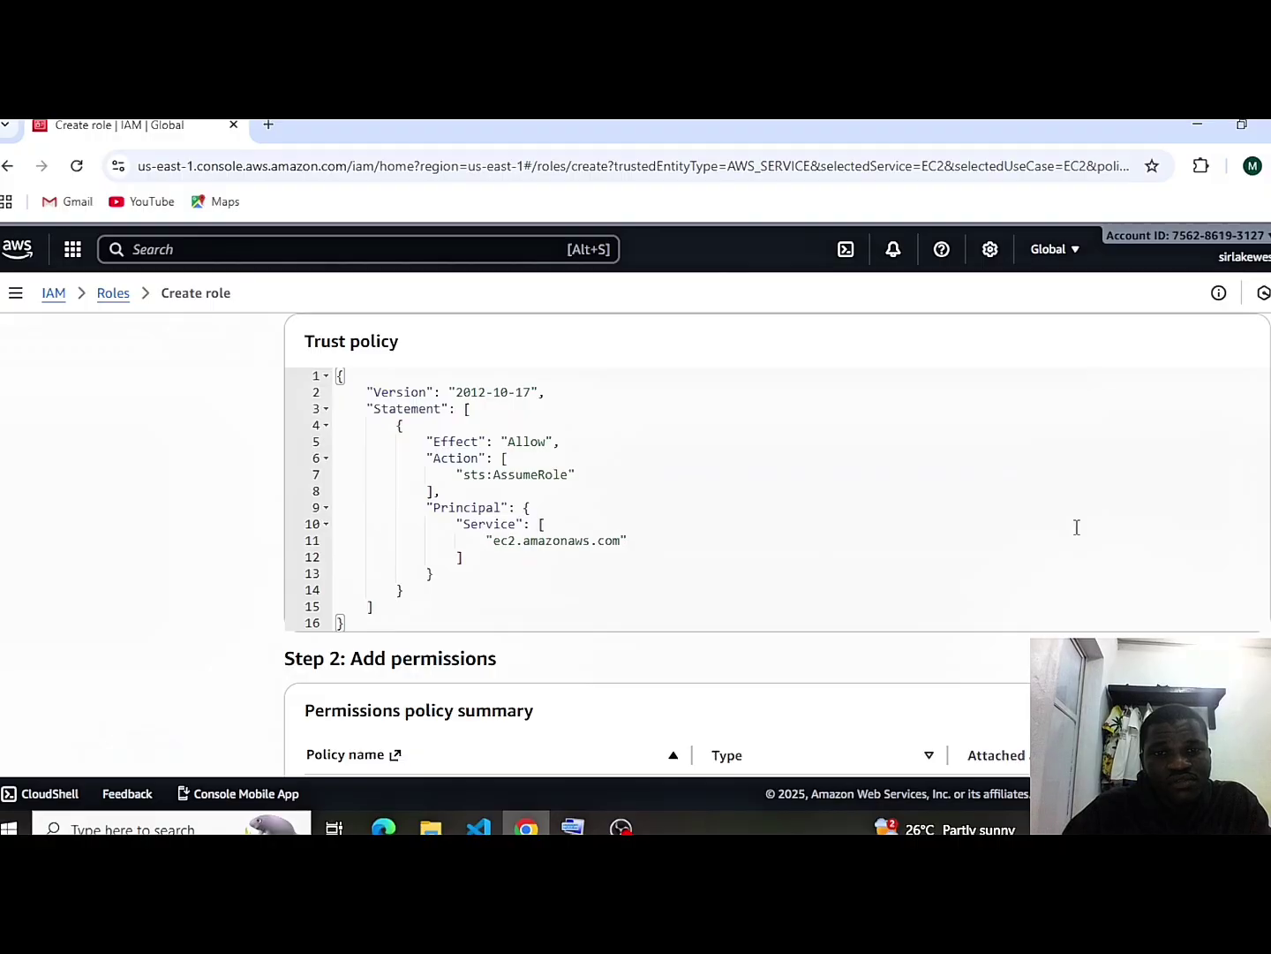
scroll(1077, 528, up, 2)
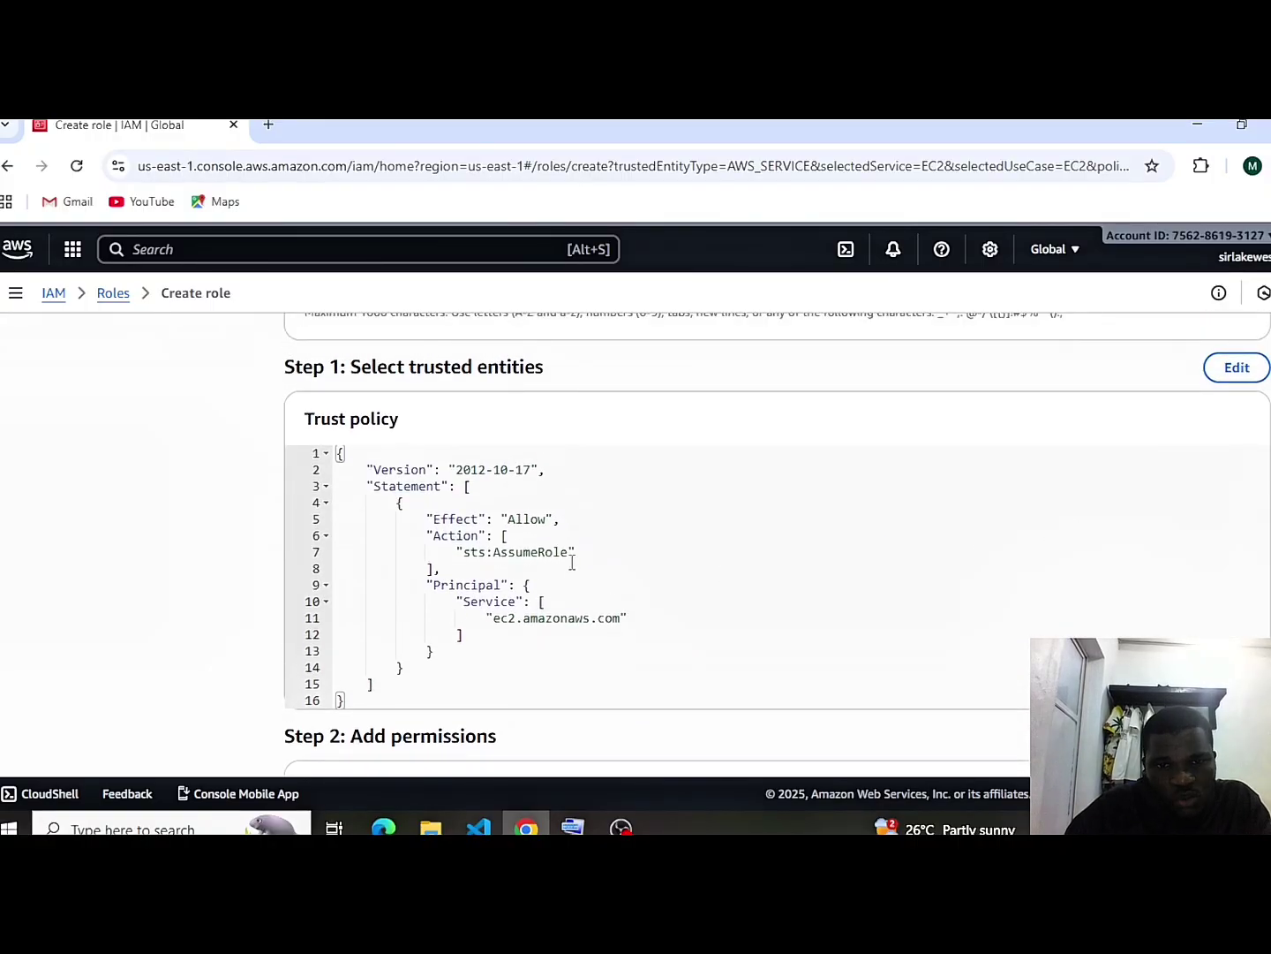
drag(578, 554, 493, 558)
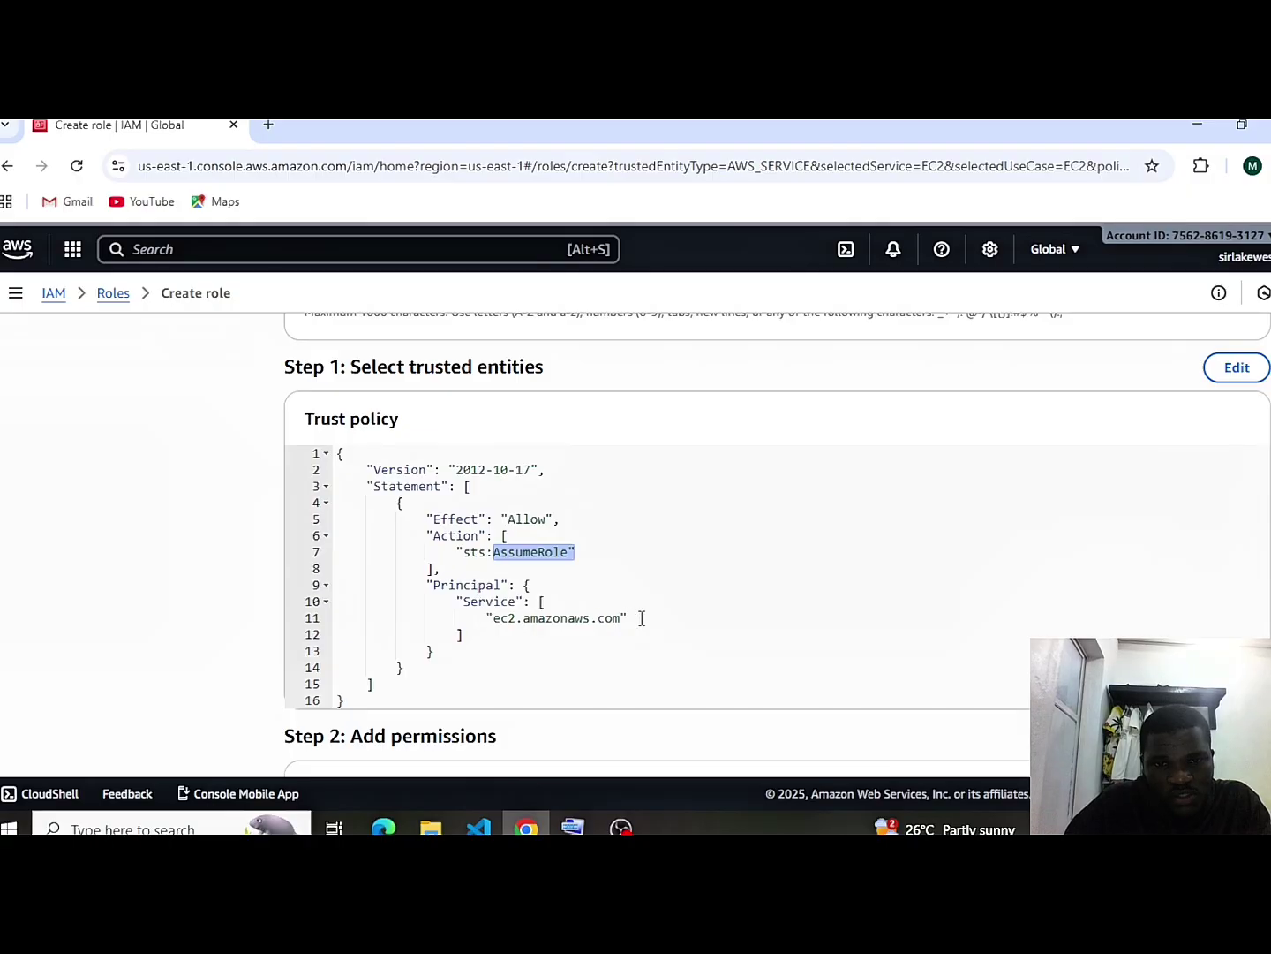
drag(641, 618, 486, 622)
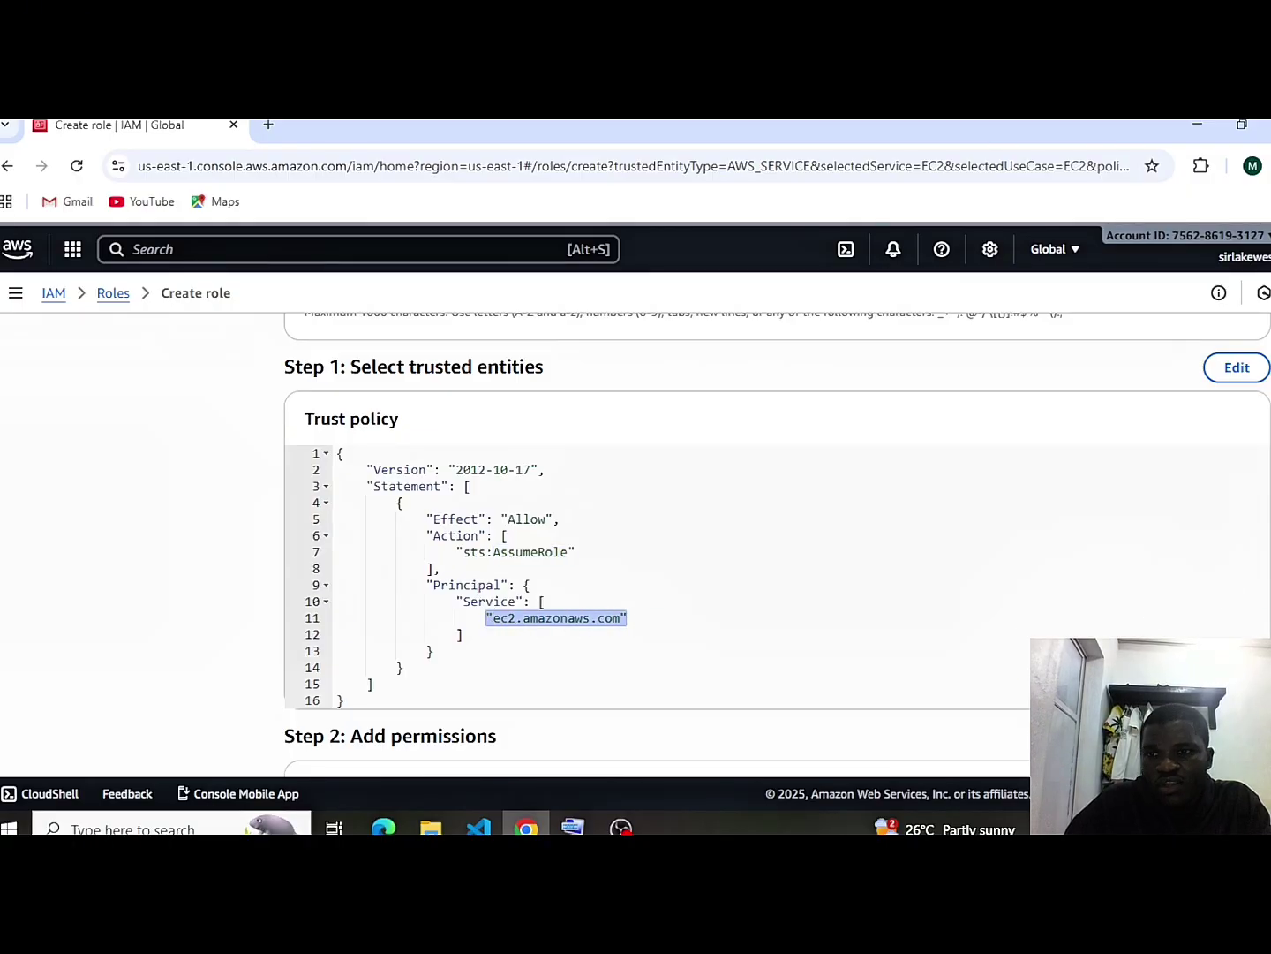
Finish creating the MyEc2WebserverReadOnly role and open its details page
scroll(1213, 591, down, 5)
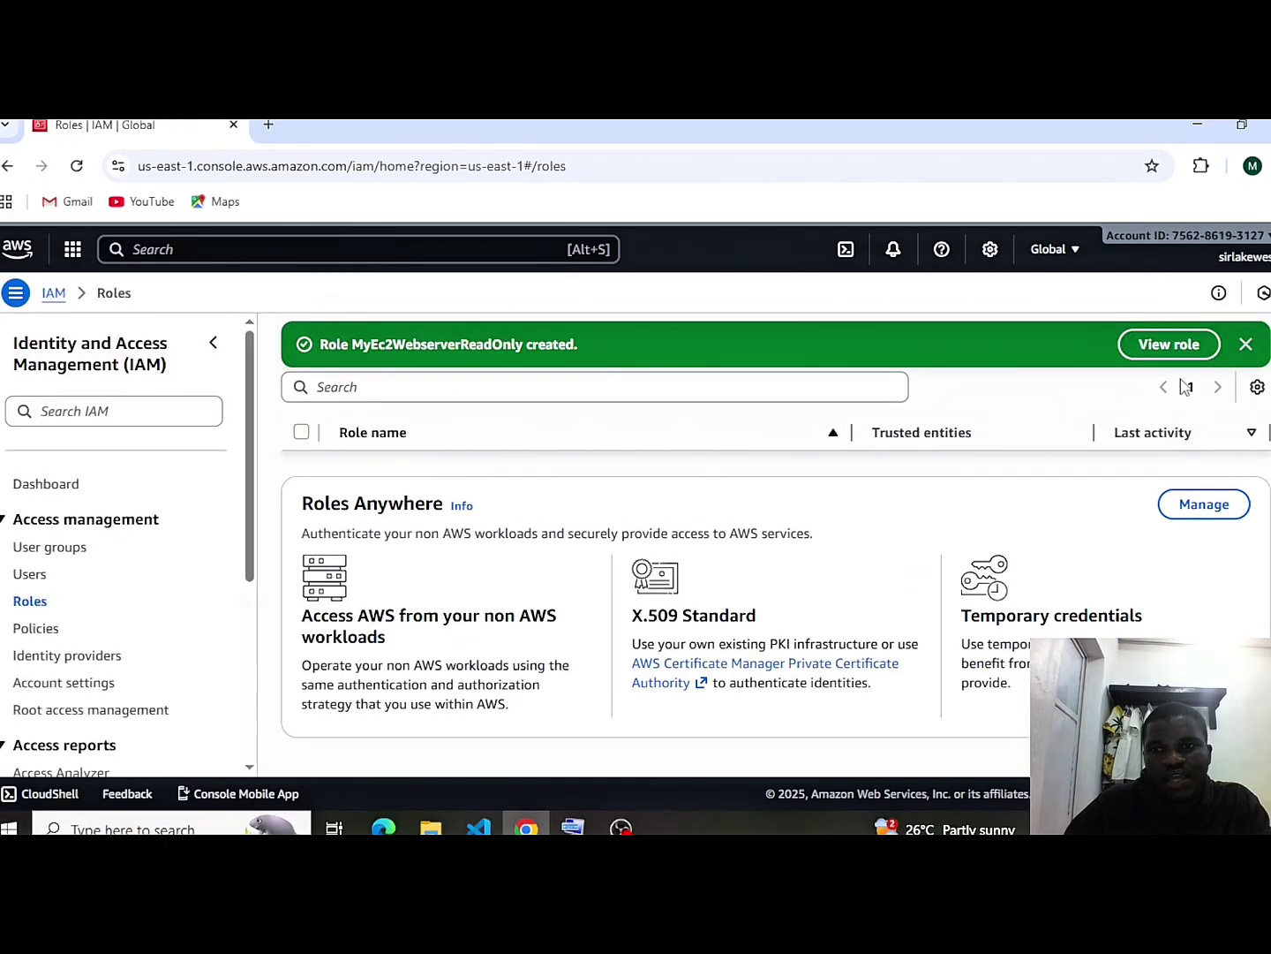
click(1159, 351)
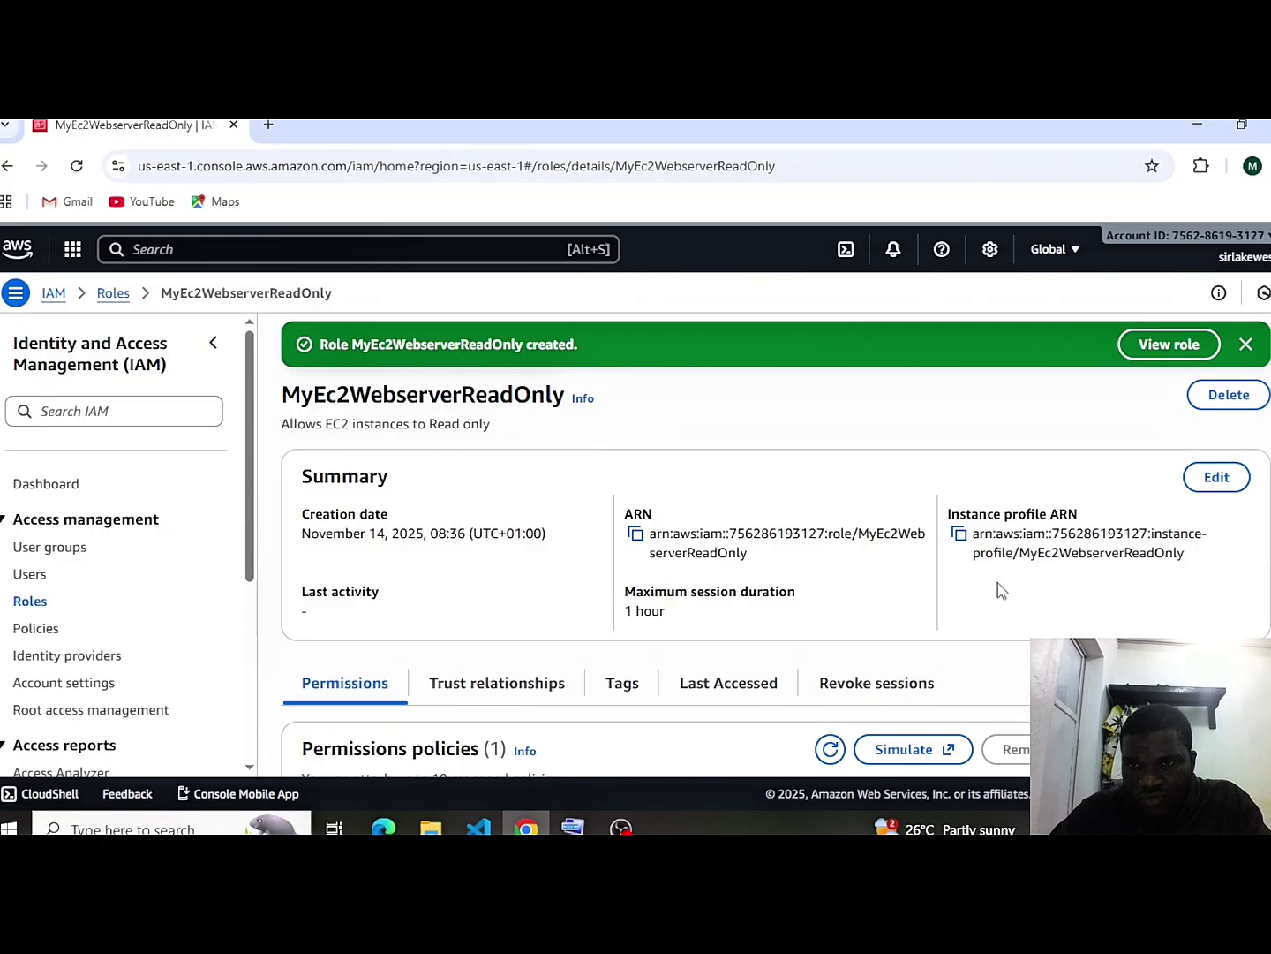
Review the new role's summary, attached permissions policies, permissions boundary and CloudTrail-based policy generation section
scroll(1000, 590, down, 3)
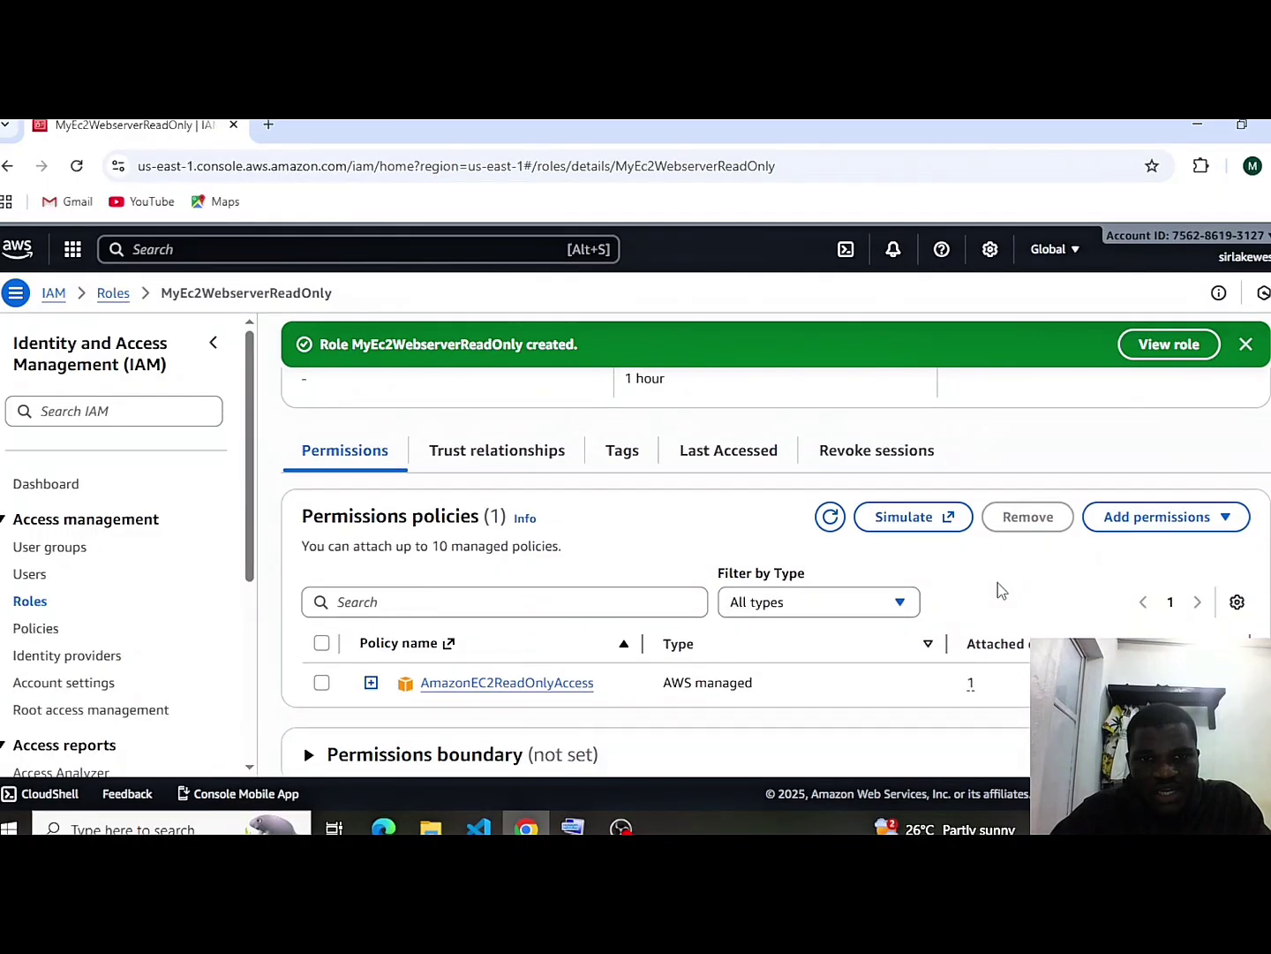
scroll(1001, 589, down, 2)
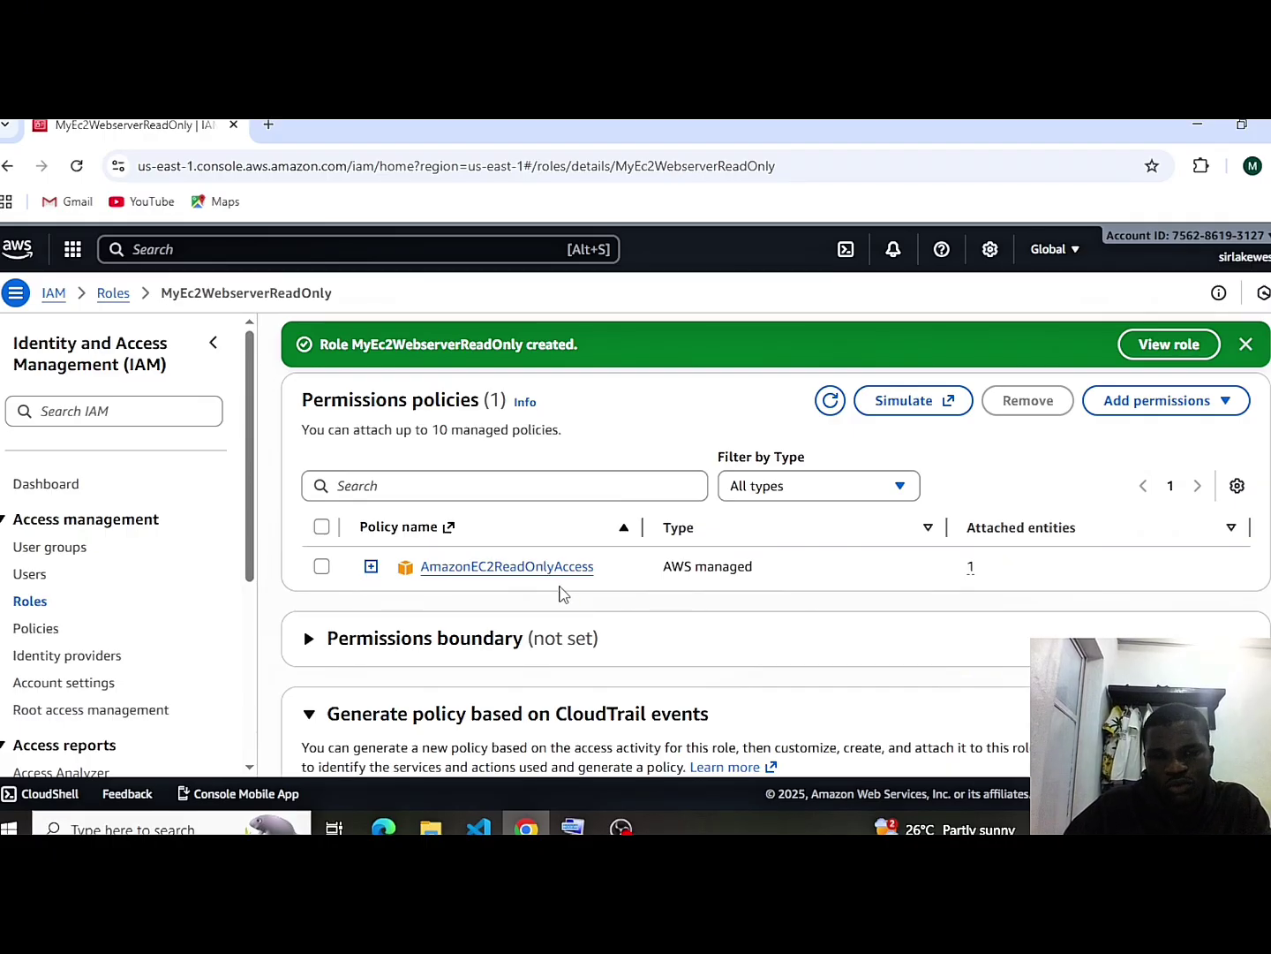
scroll(729, 561, down, 1)
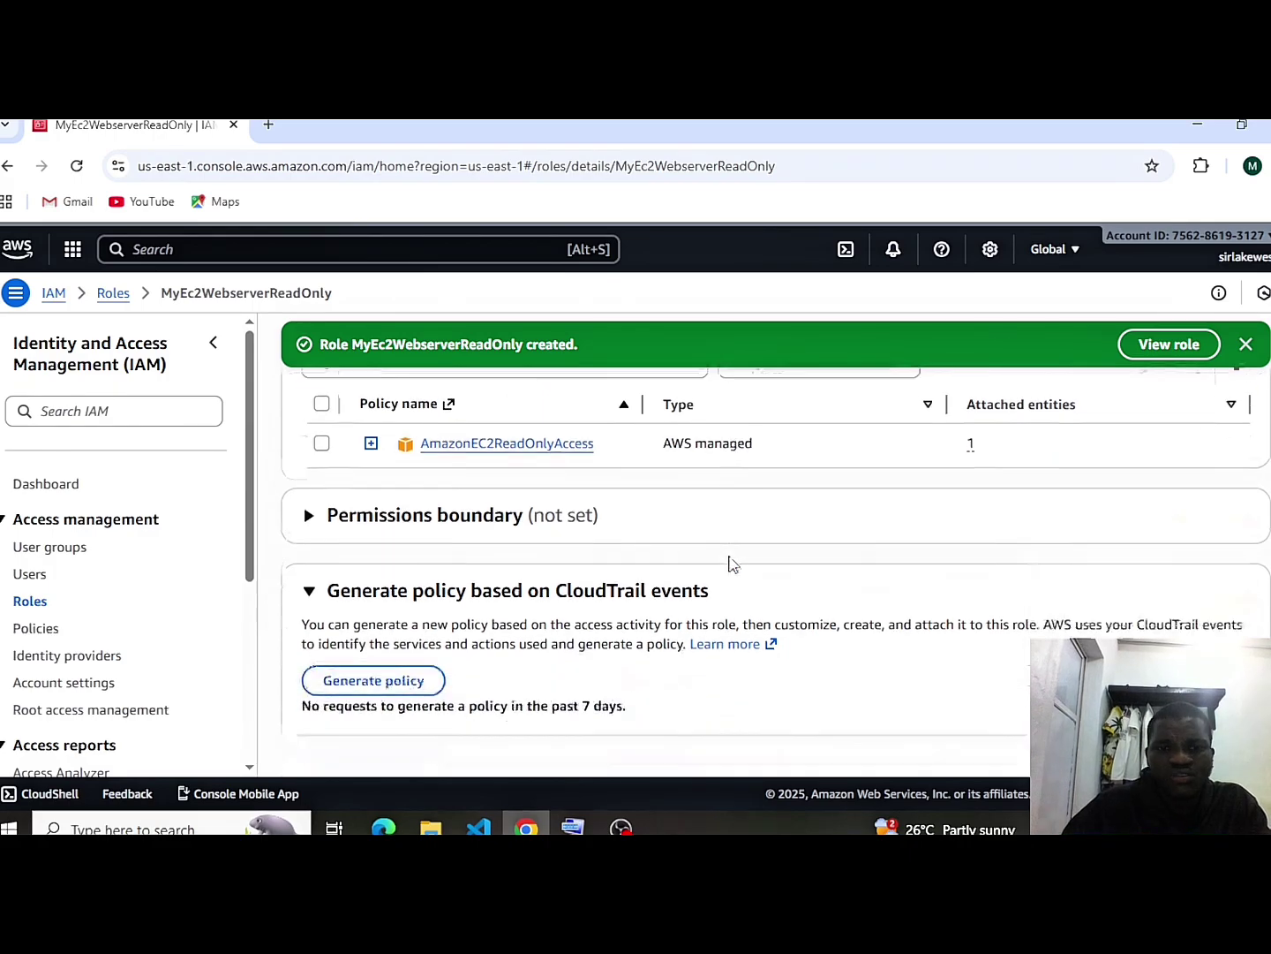
scroll(729, 562, up, 5)
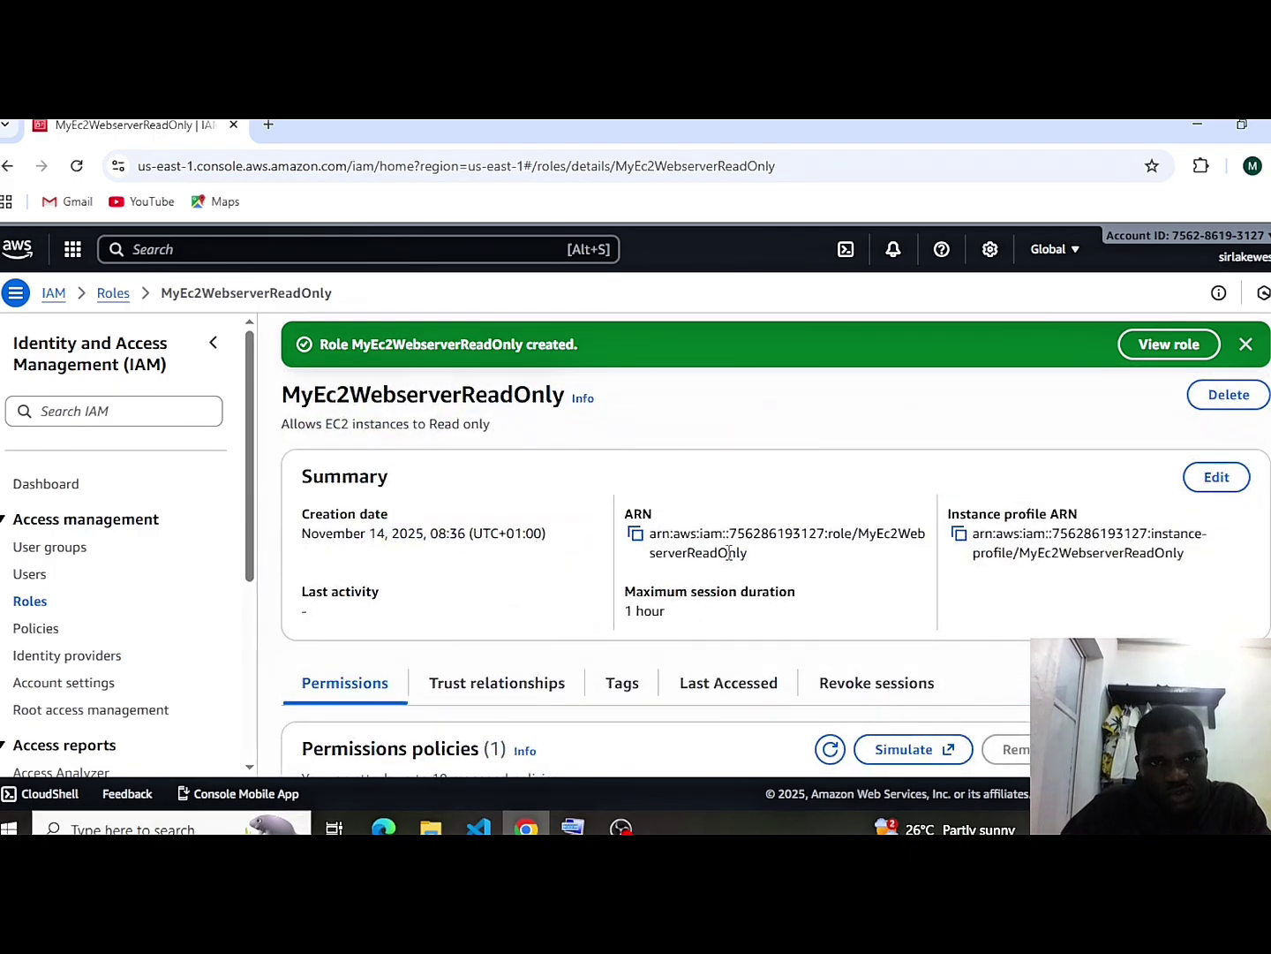
scroll(823, 539, down, 5)
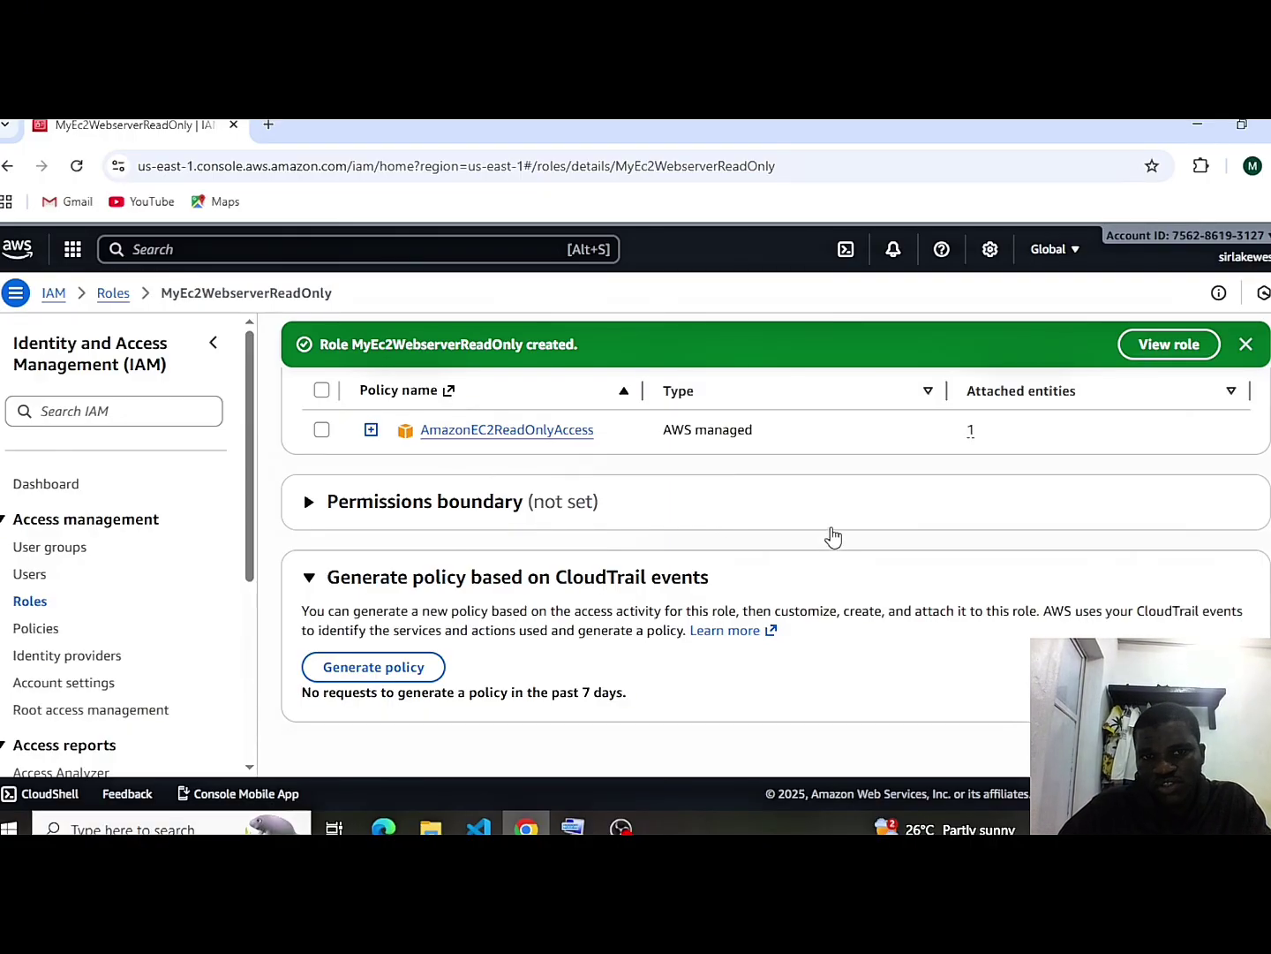
scroll(834, 542, up, 5)
scroll(838, 541, down, 5)
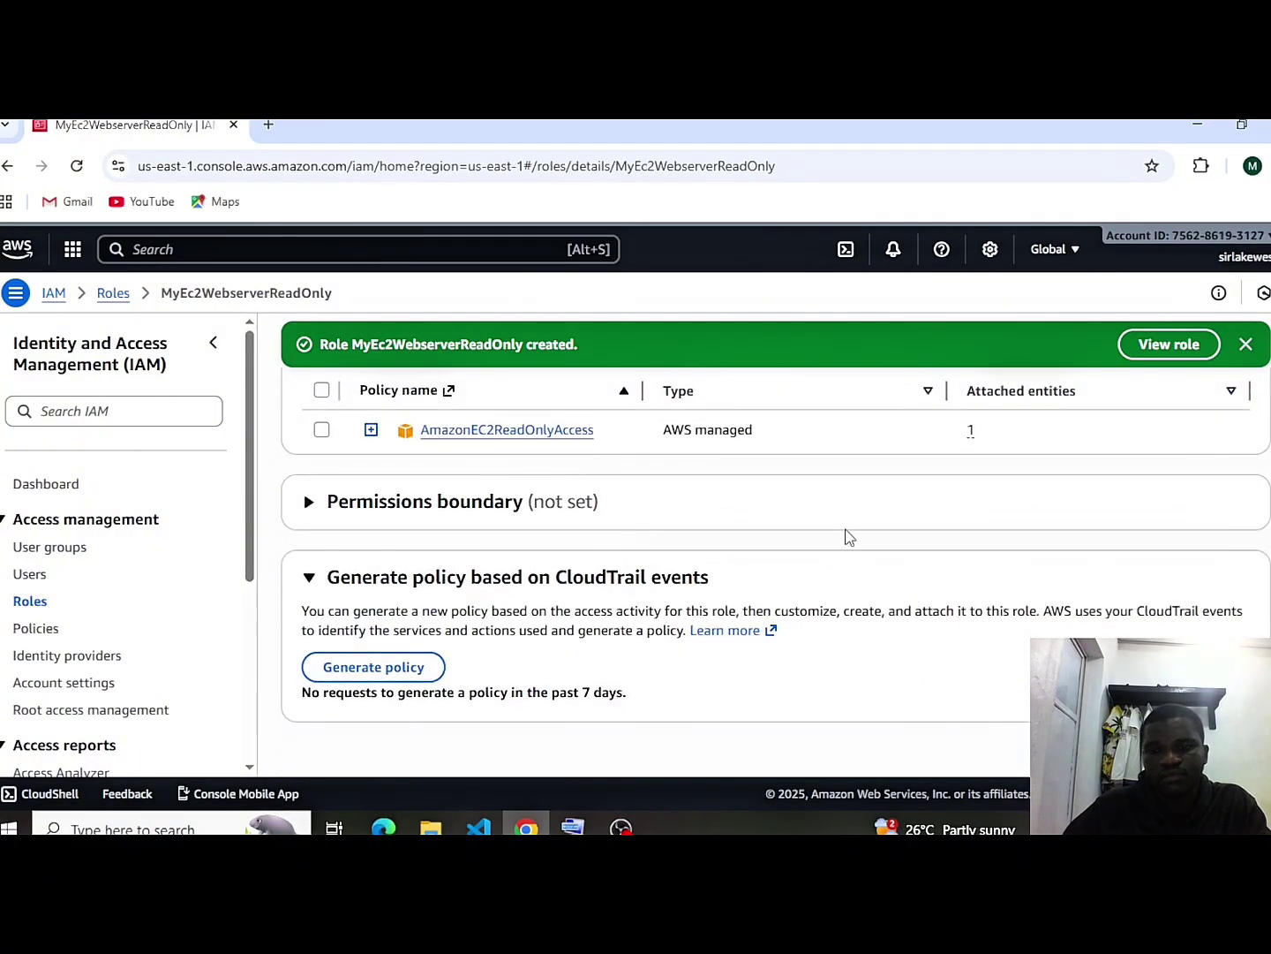